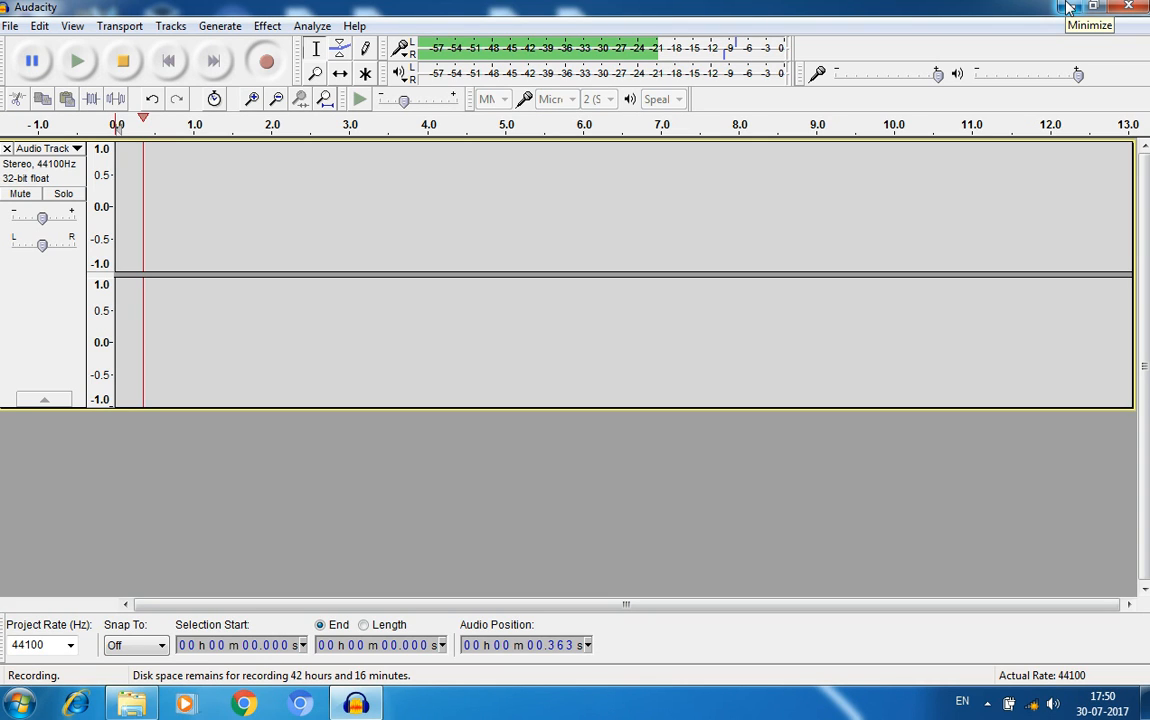
- Minimize the Audacity window so the Windows desktop is visible
click(1067, 8)
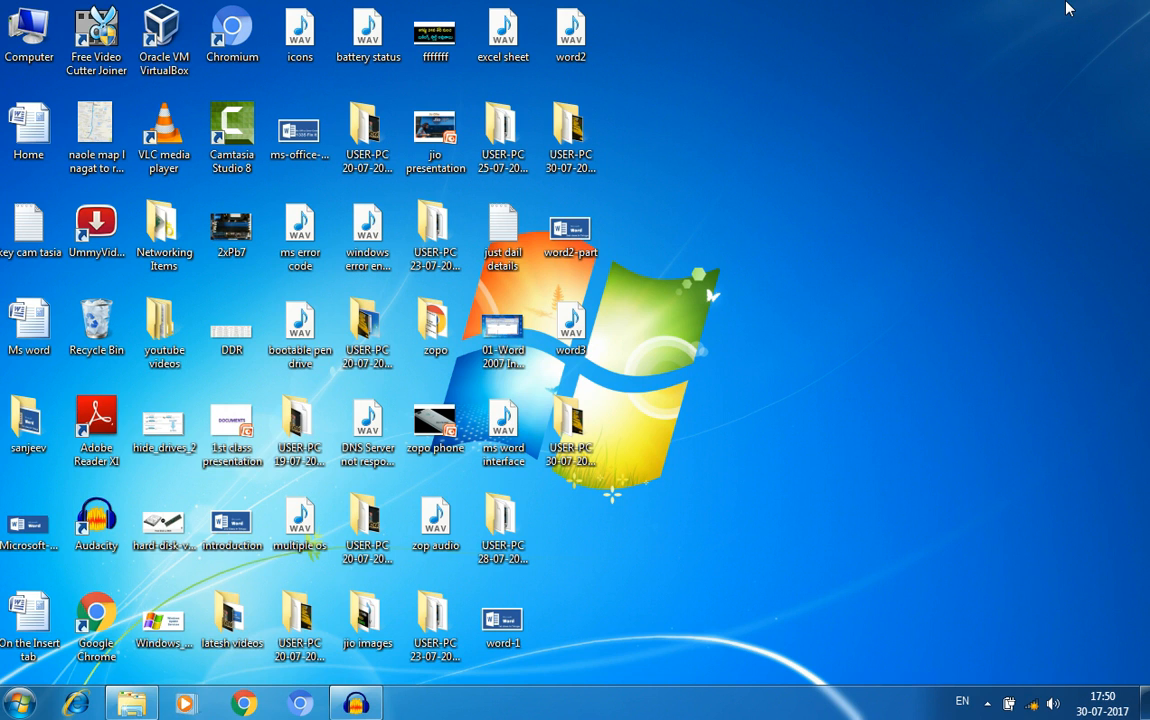
- Launch Microsoft Office Word 2007 from the Start menu
click(20, 703)
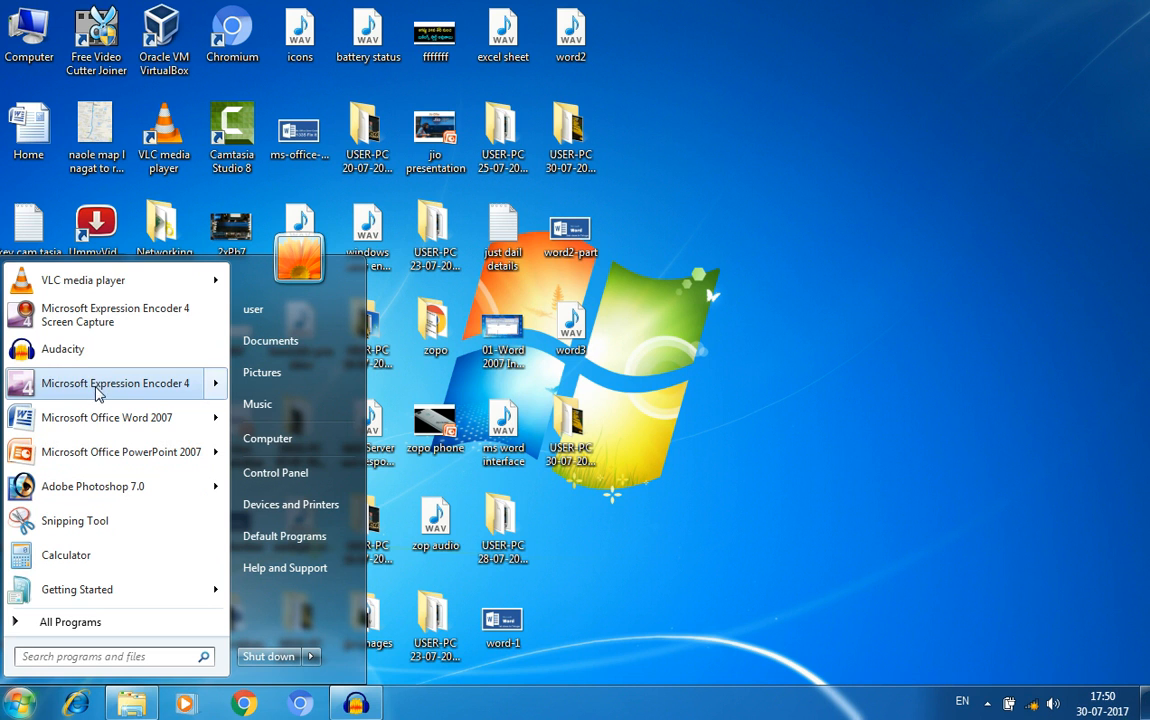
click(106, 417)
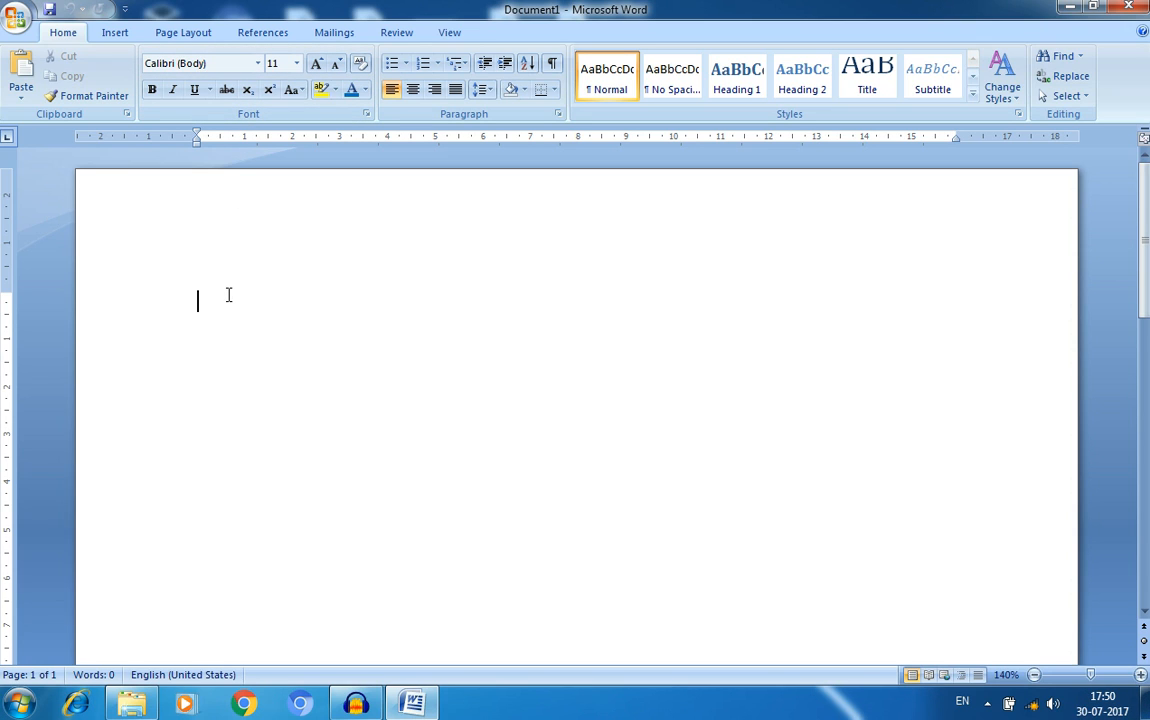
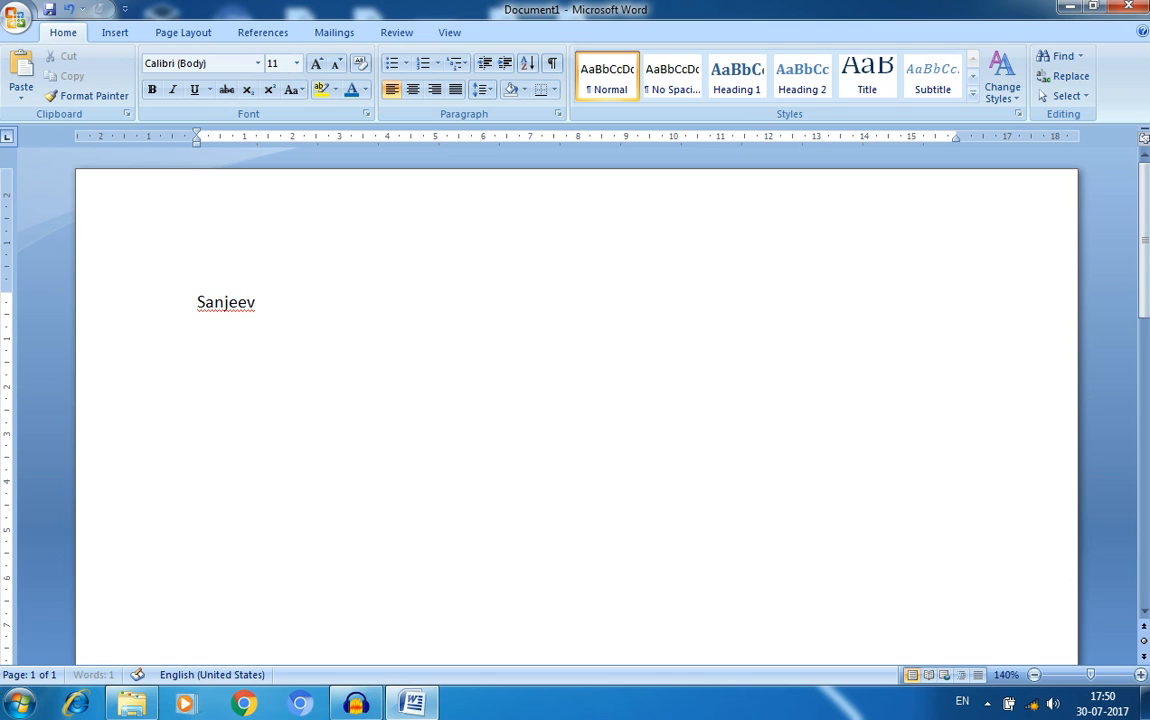
click(133, 308)
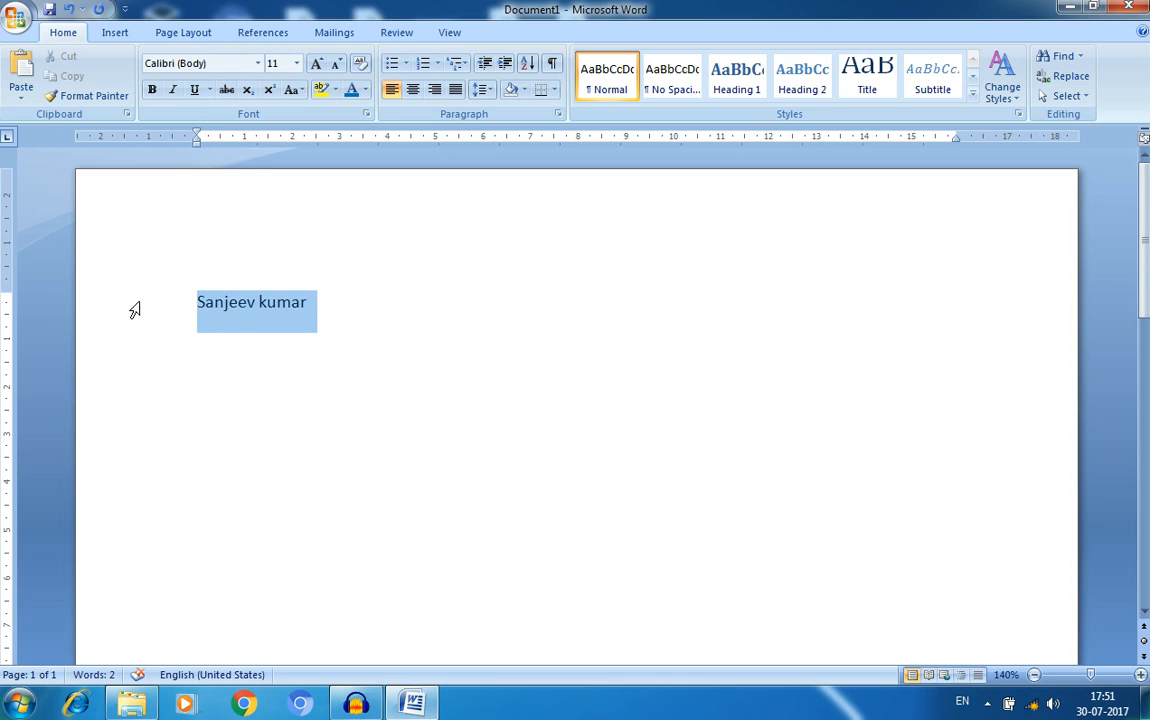
click(258, 64)
click(216, 230)
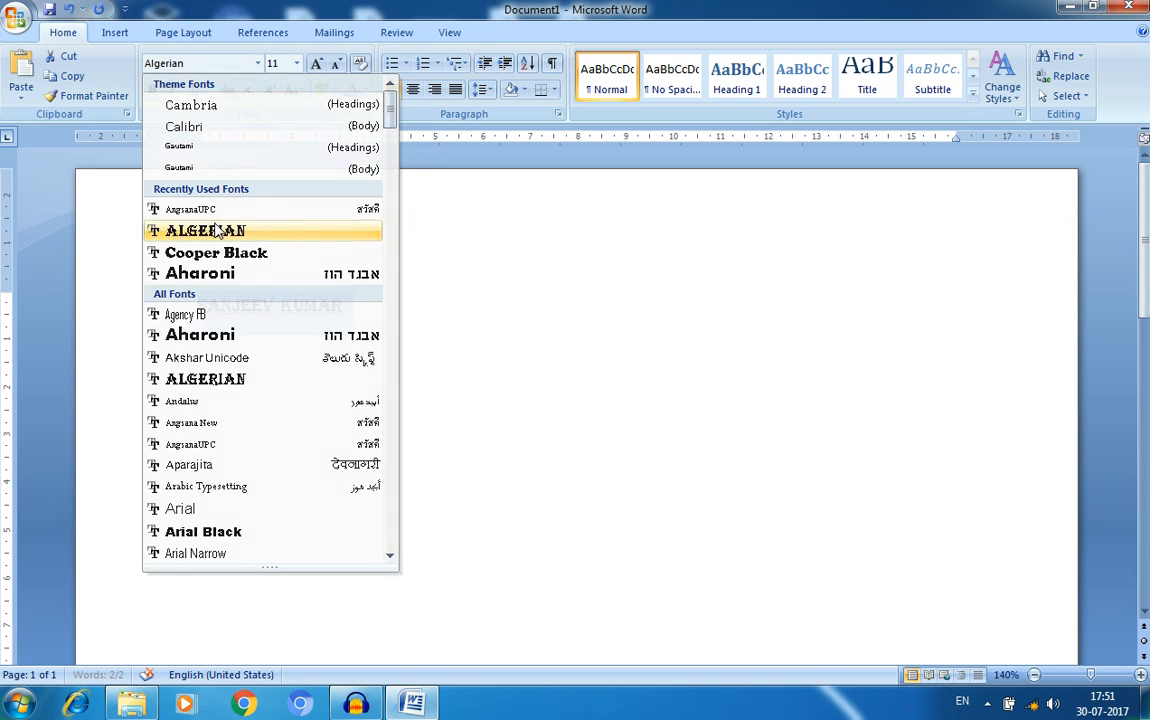
click(258, 64)
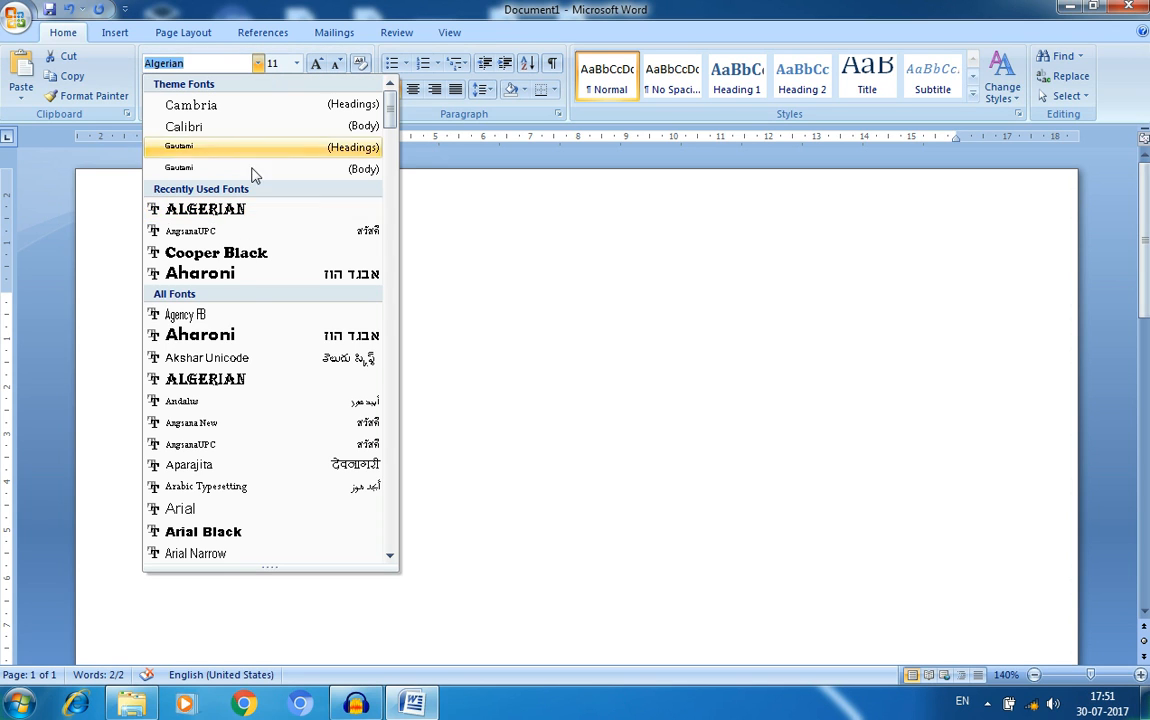
click(226, 334)
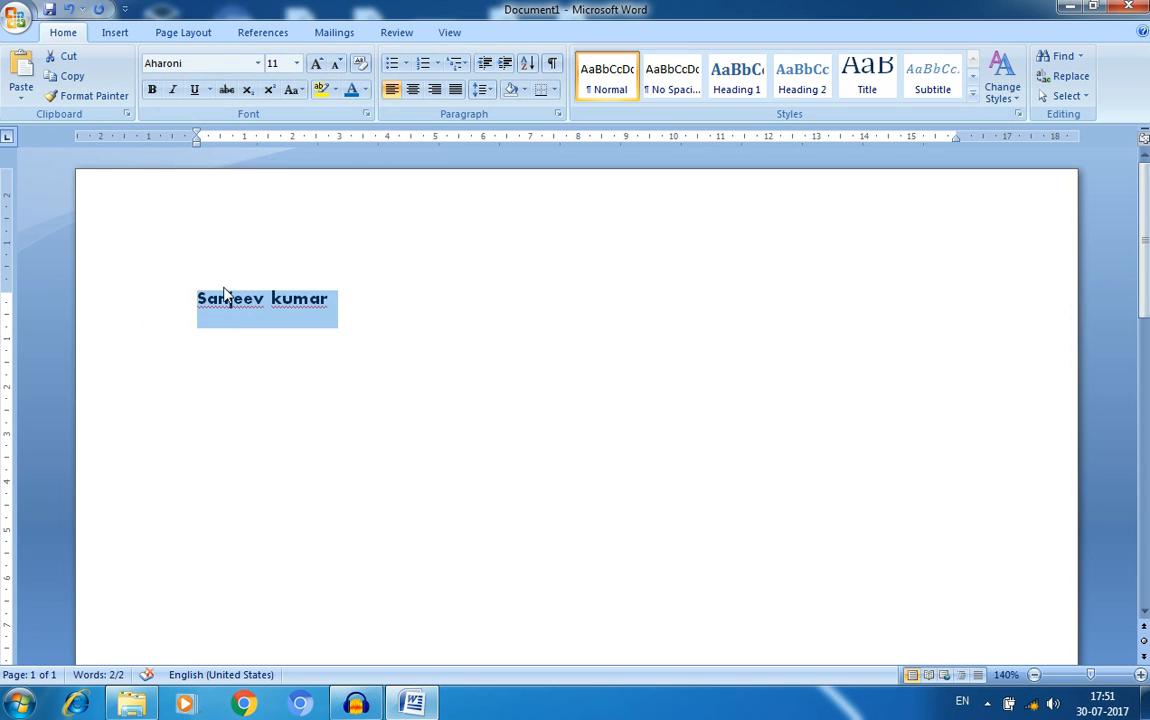
- Switch the name's font to Arial Black, then to Britannic Bold
click(219, 59)
key(Down)
key(Down)
key(Down)
key(Down)
key(Down)
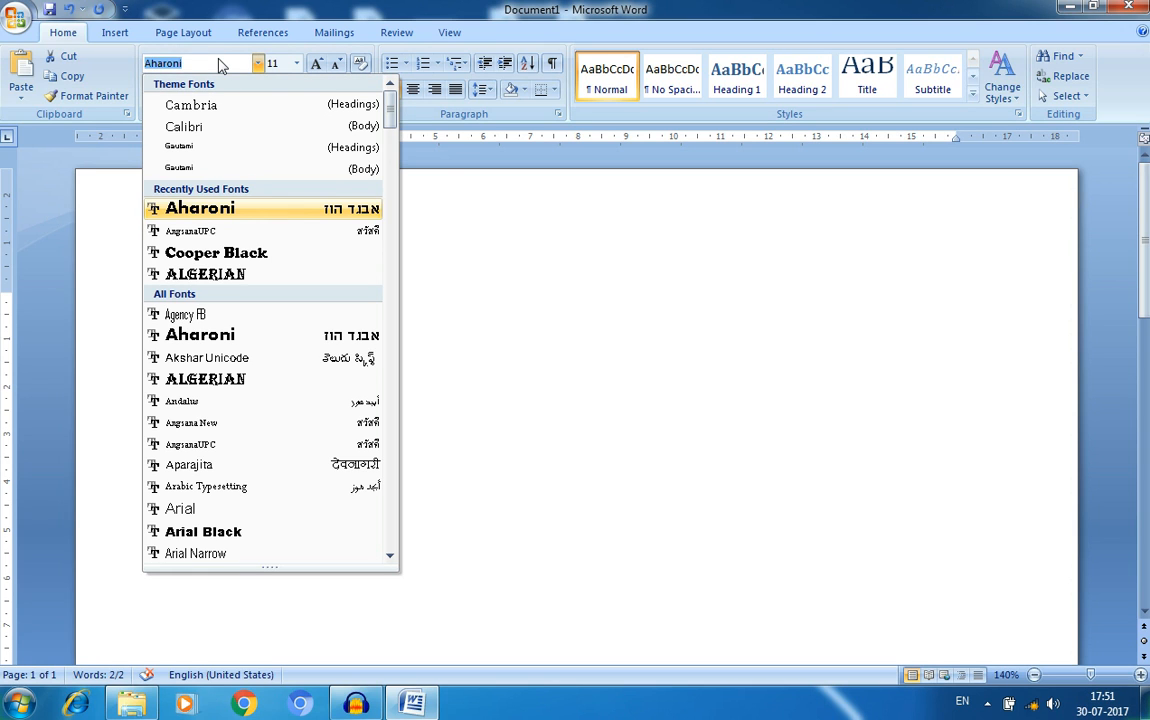
key(Down)
key(Down)
key(Down)
key(Down)
key(Down)
key(Down)
key(Down)
key(Down)
key(Down)
key(Down)
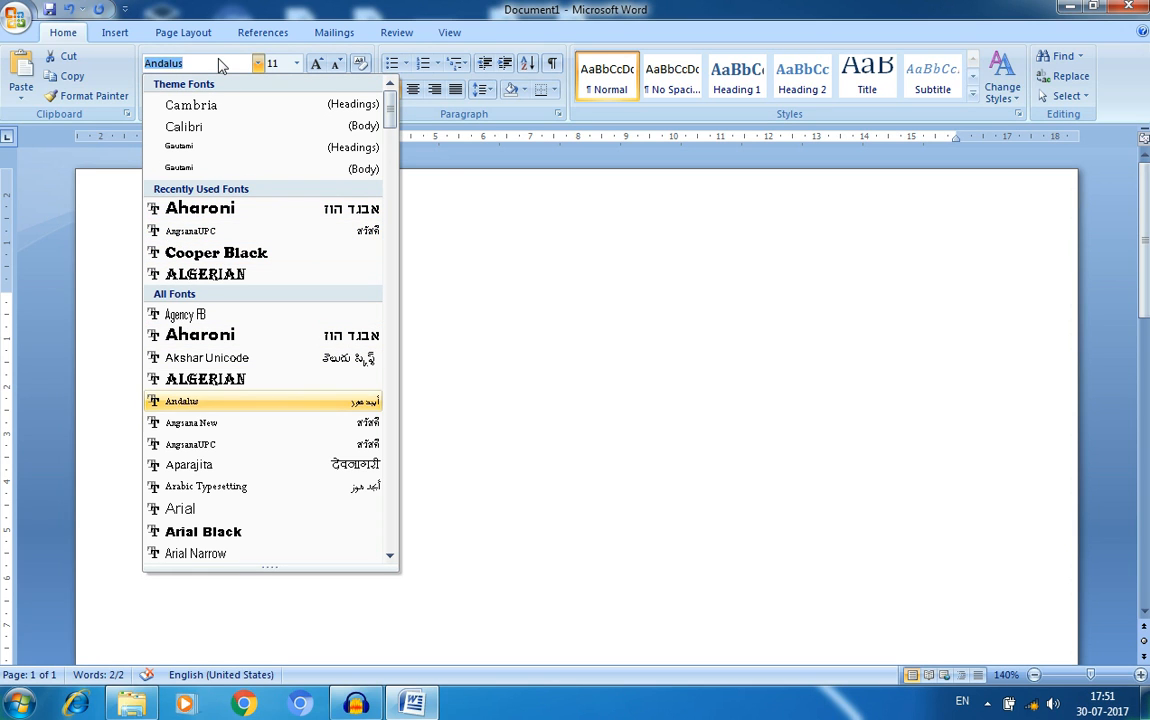
key(Return)
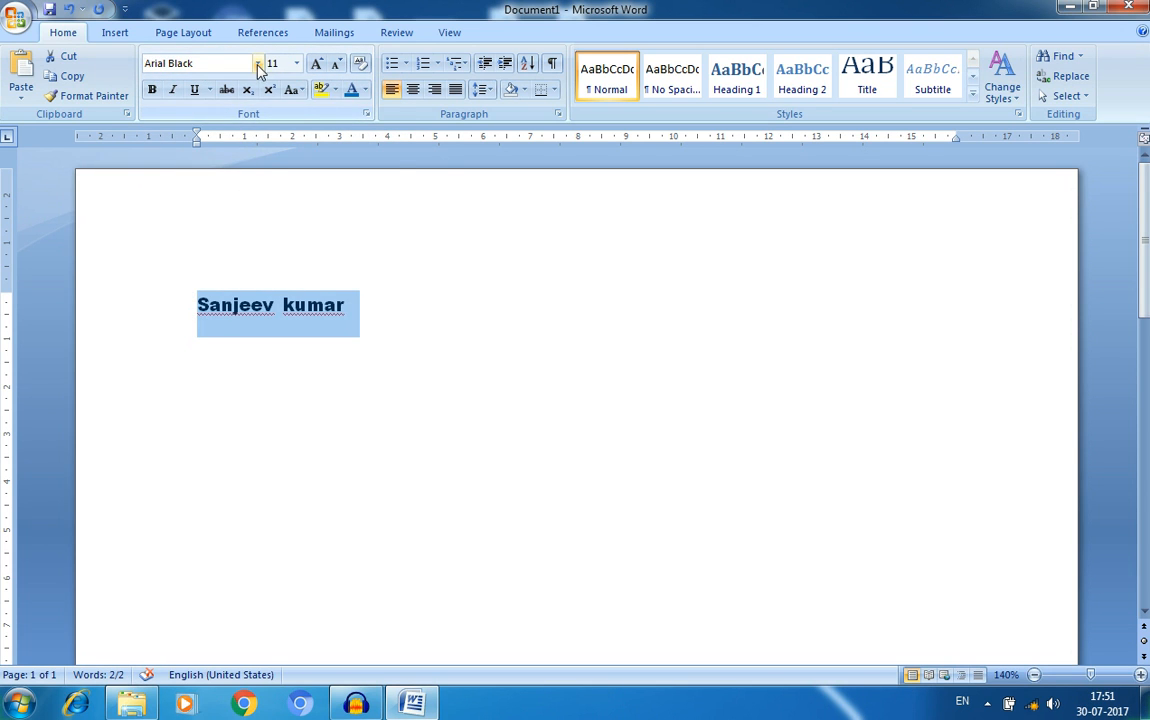
click(257, 63)
scroll(230, 350, down, 6)
scroll(231, 357, down, 2)
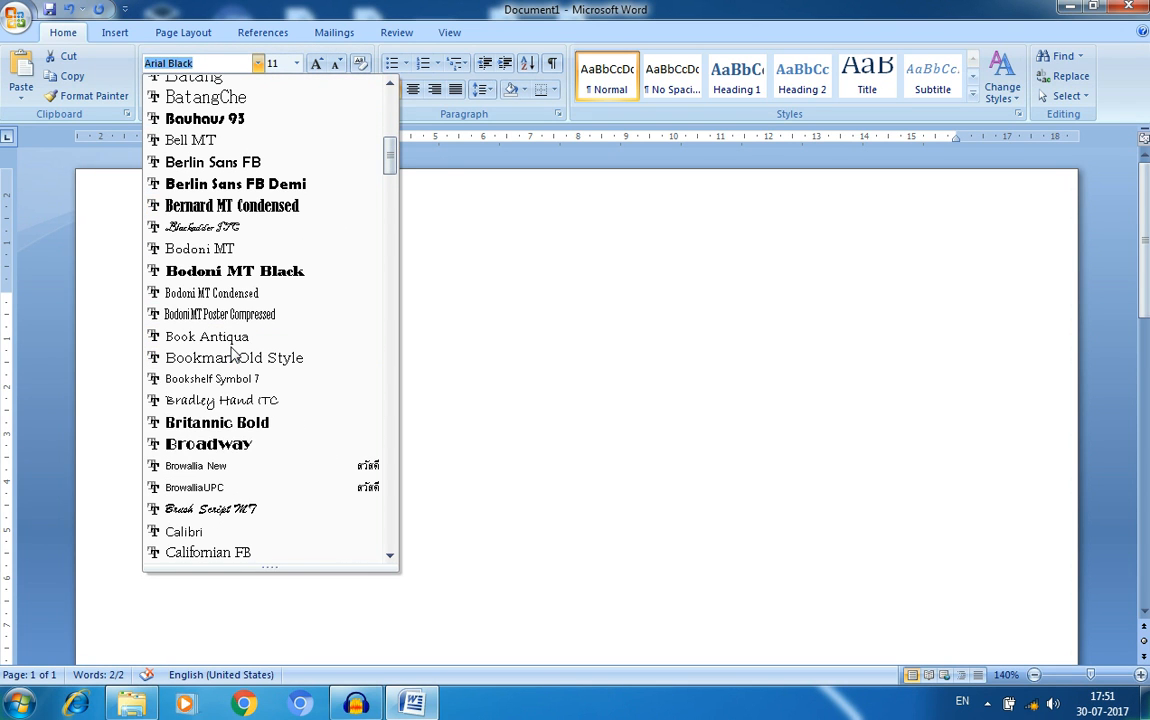
click(222, 423)
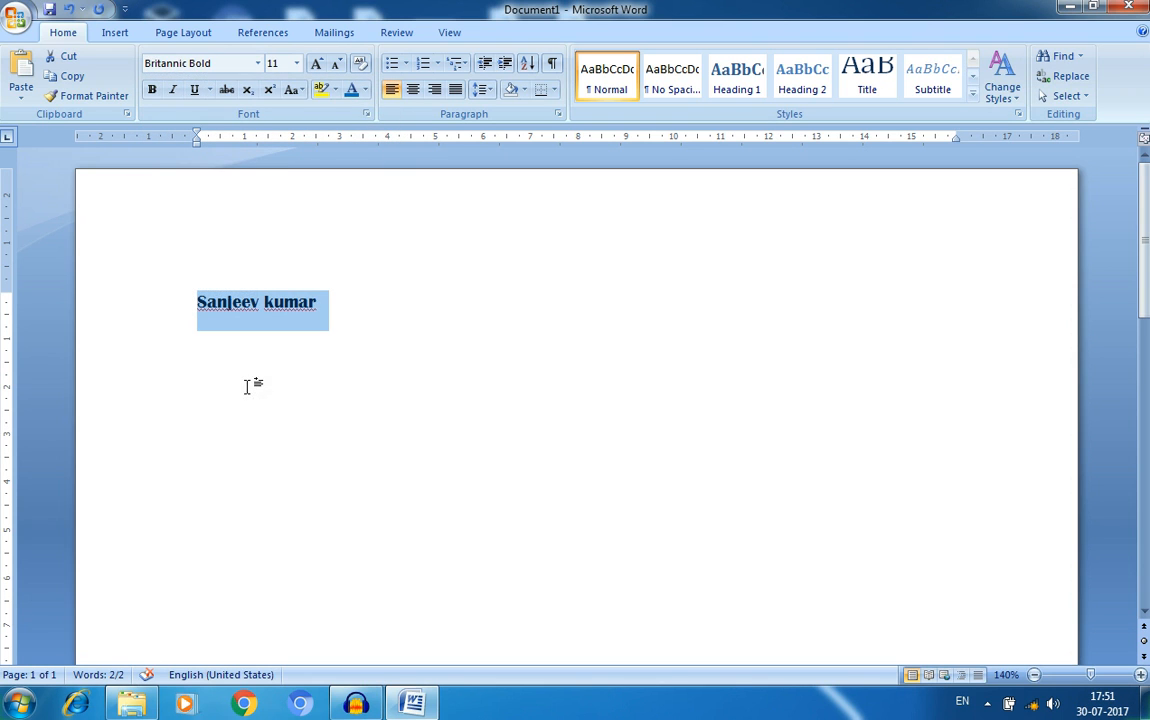
- Try Castellar on the name, then set it back to Calibri
click(258, 63)
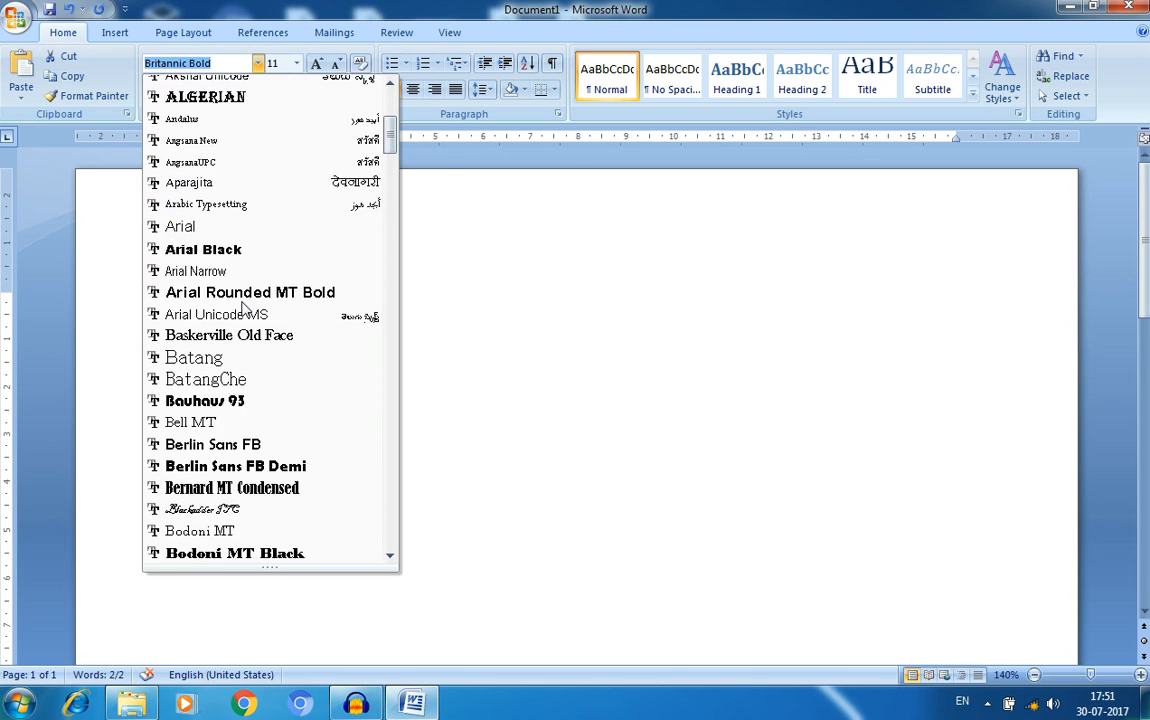
scroll(244, 308, down, 6)
click(248, 360)
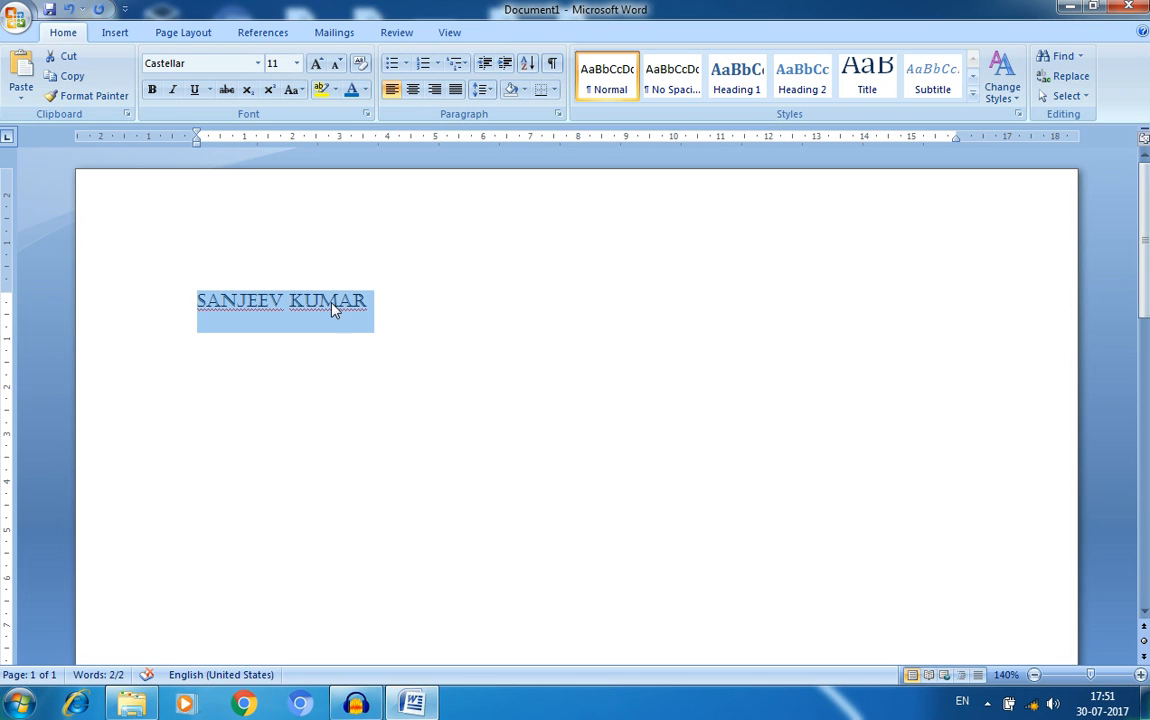
click(258, 63)
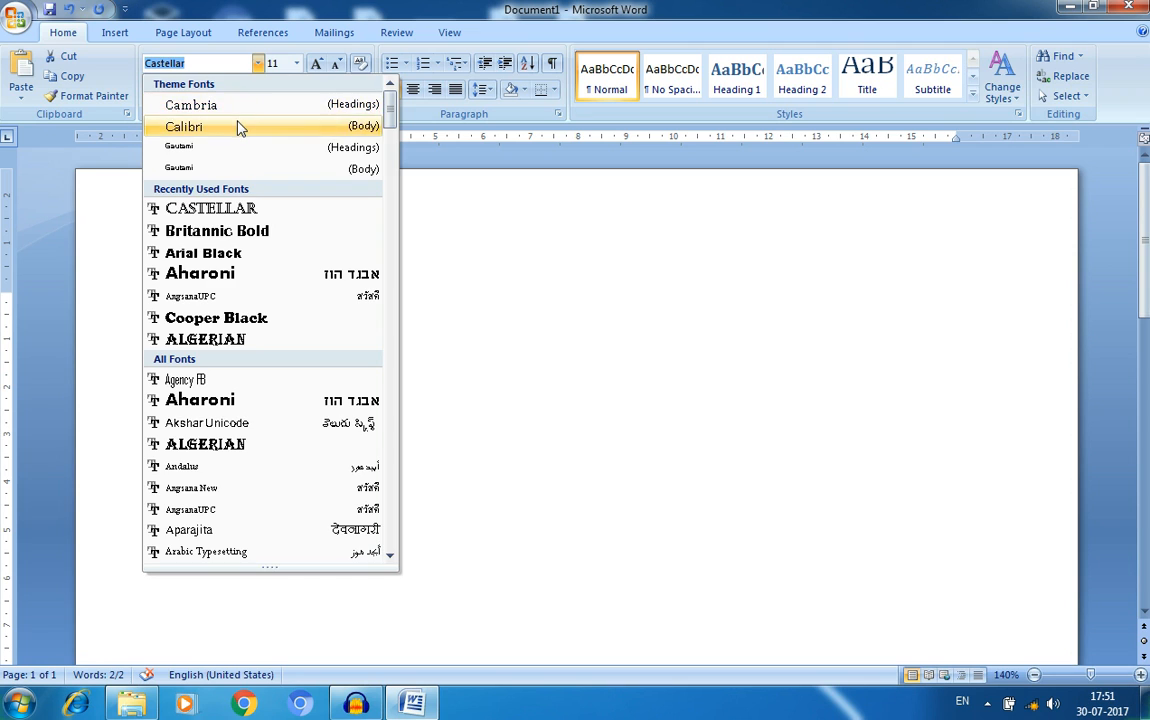
click(238, 126)
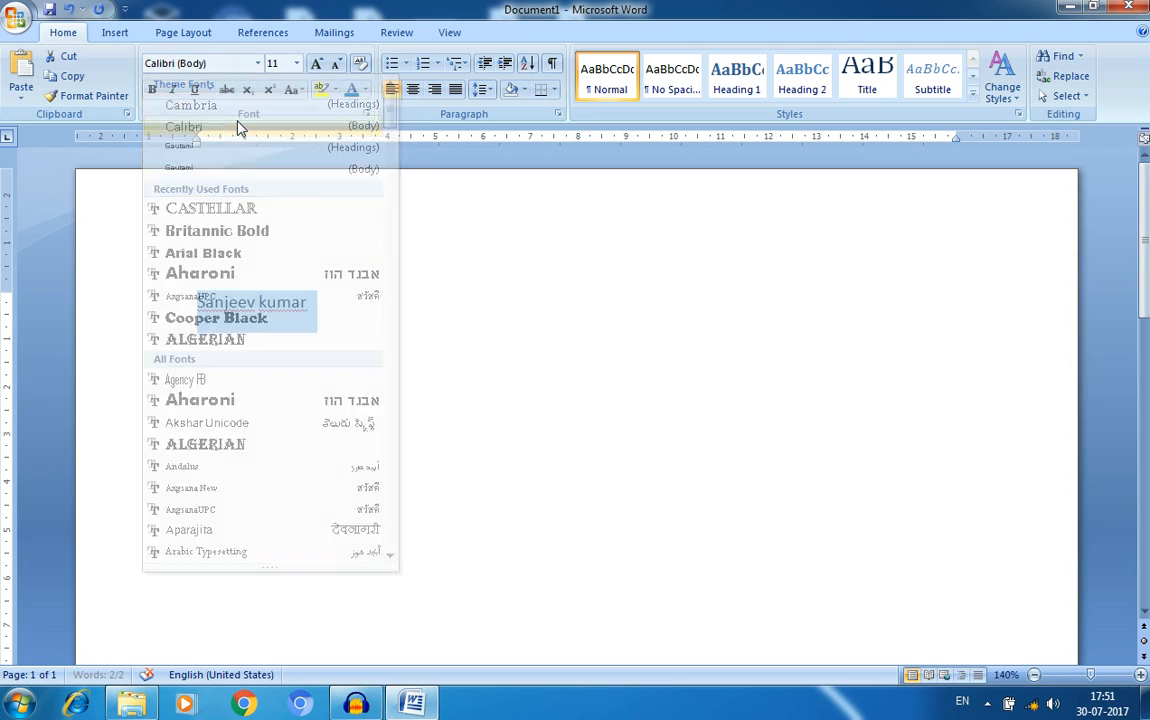
click(298, 64)
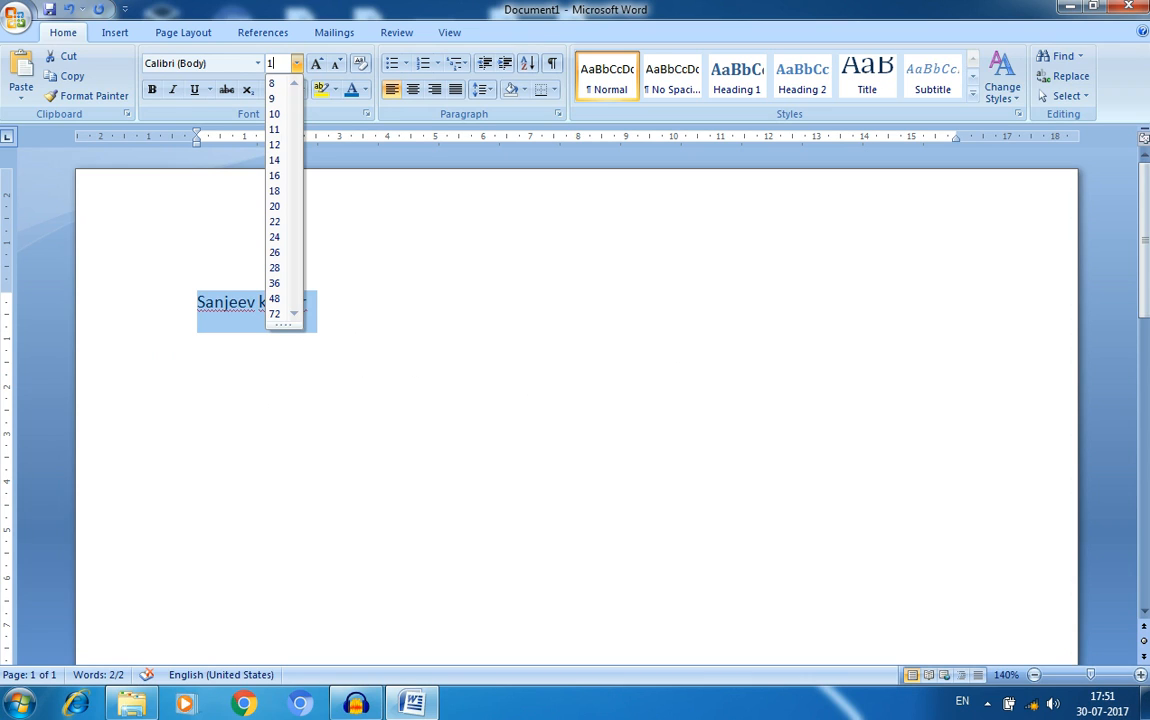
- Set the name to 100 pt, then reselect it and reduce it to 70 pt
text(00)
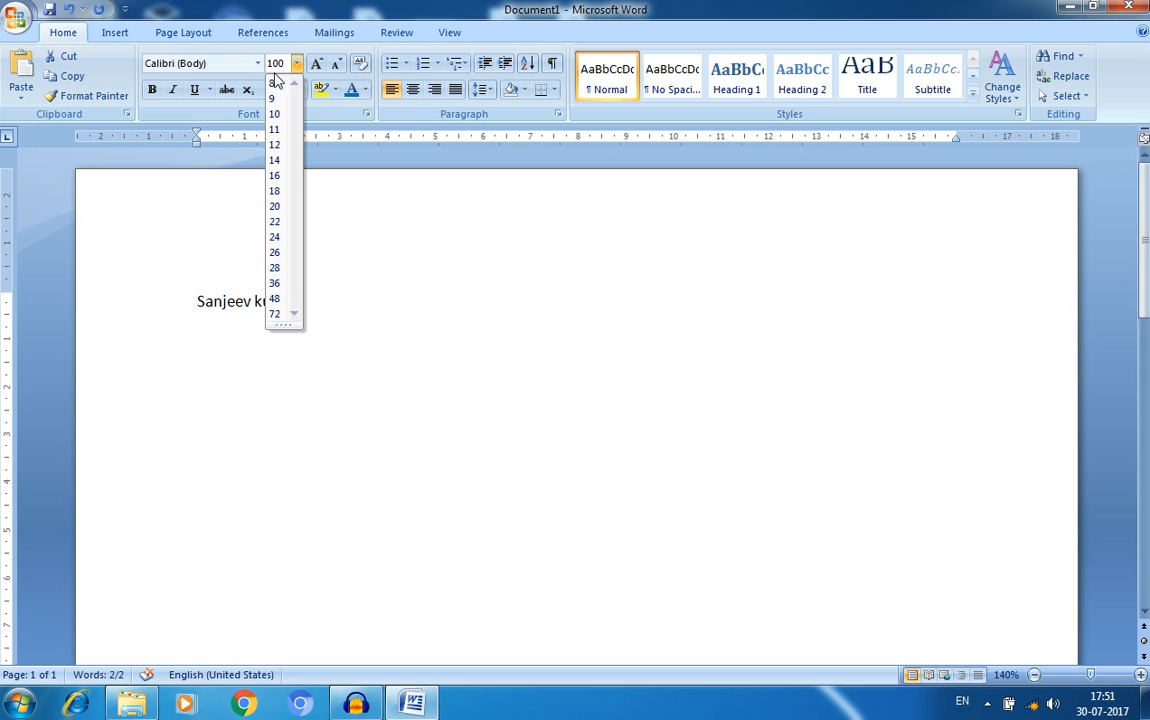
key(Return)
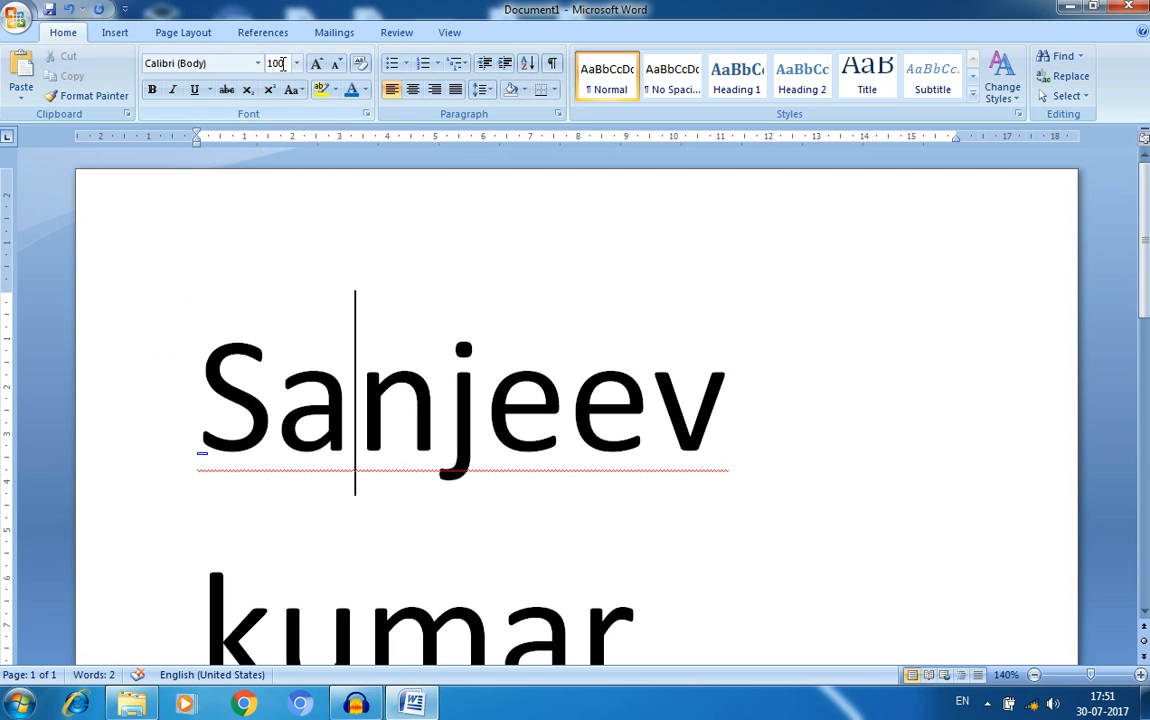
scroll(477, 406, down, 3)
drag(670, 390, 189, 195)
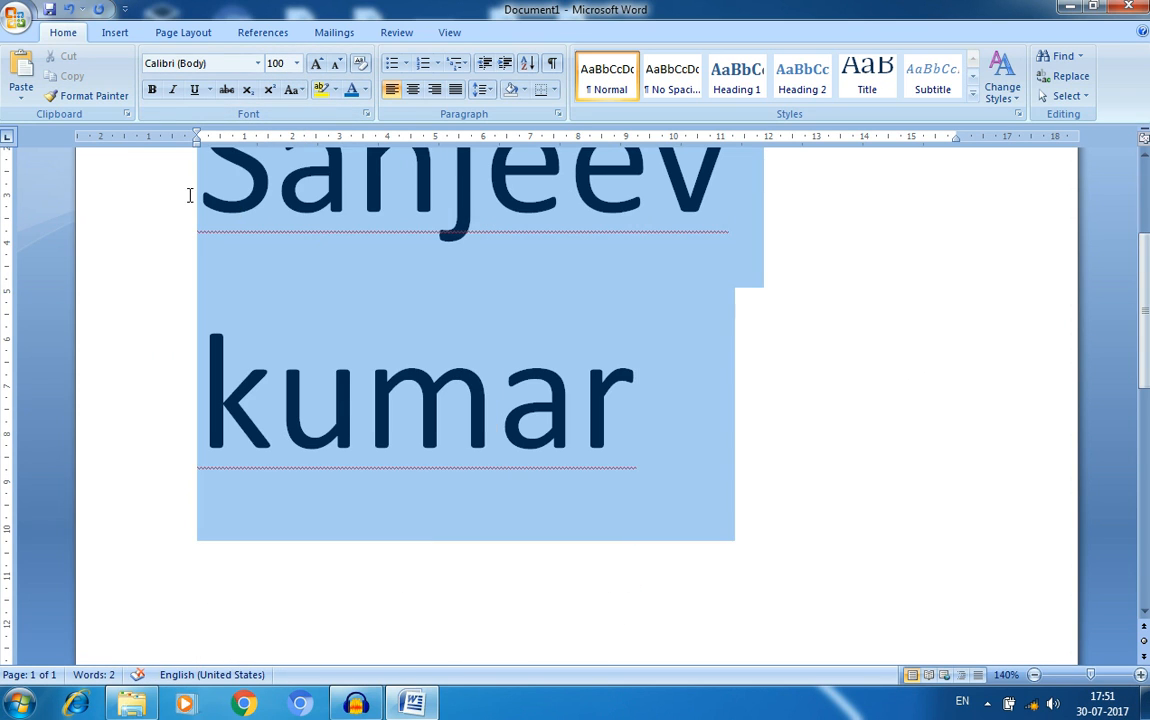
click(288, 64)
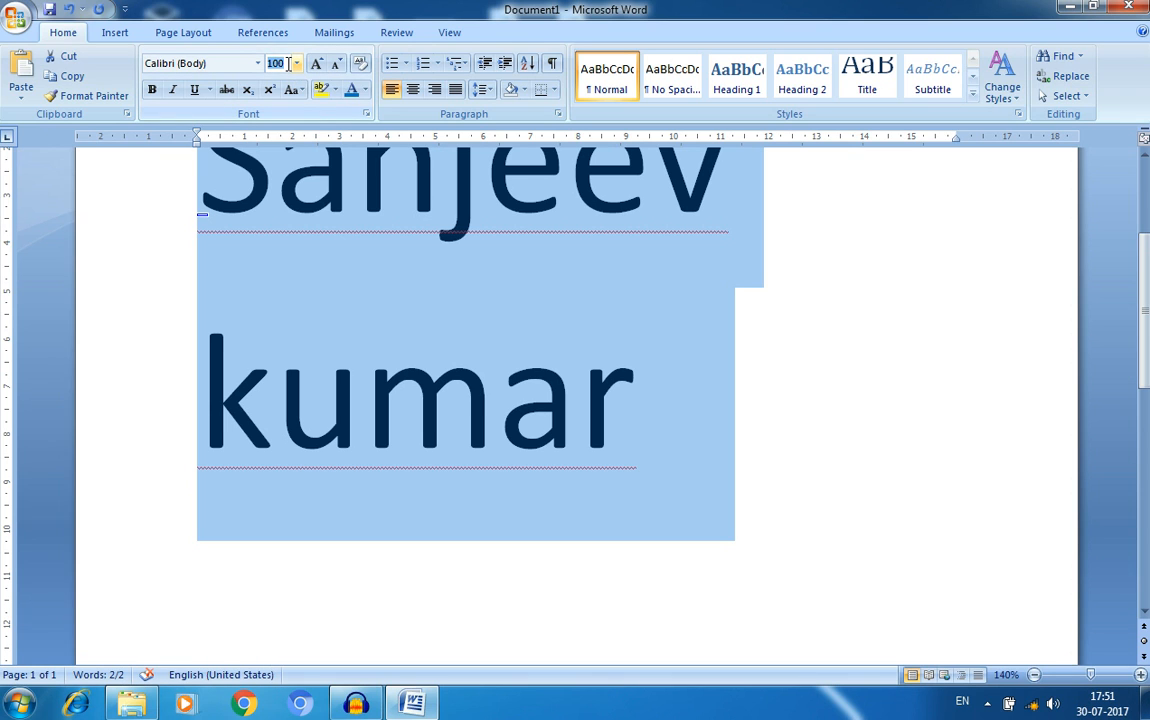
text(70)
key(Return)
click(637, 431)
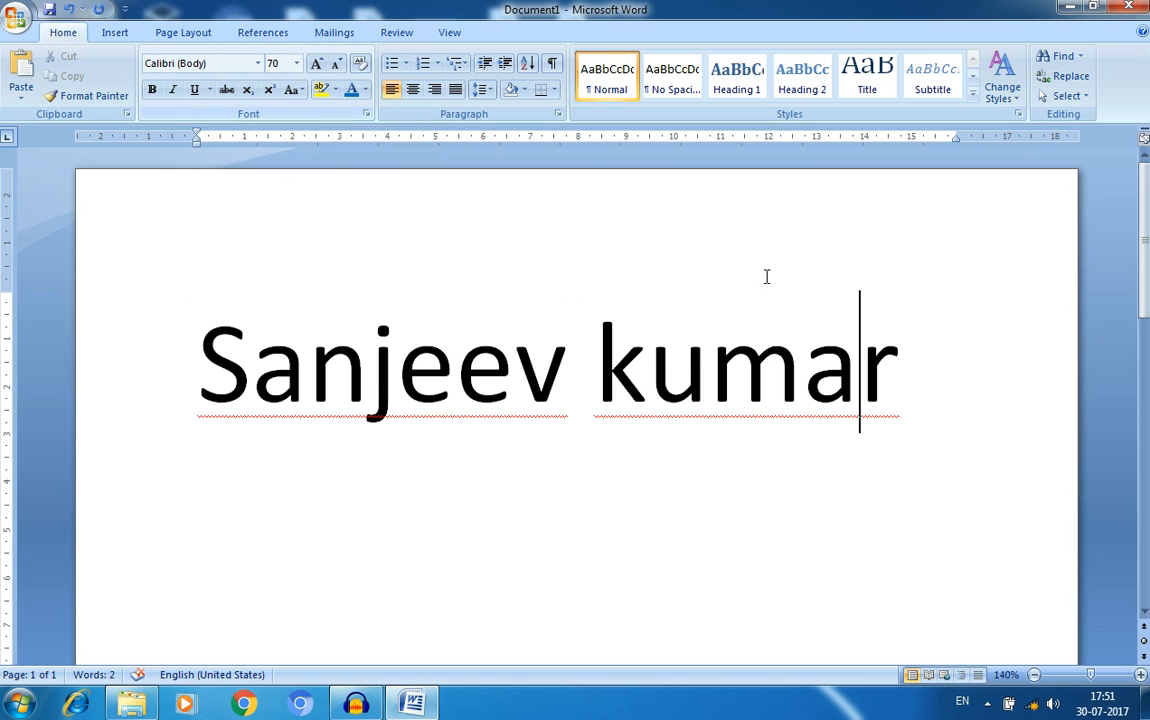
- Grow the selected name up to 160 pt, shrink it to 28 pt, then grow it to 36 pt
drag(957, 393, 185, 365)
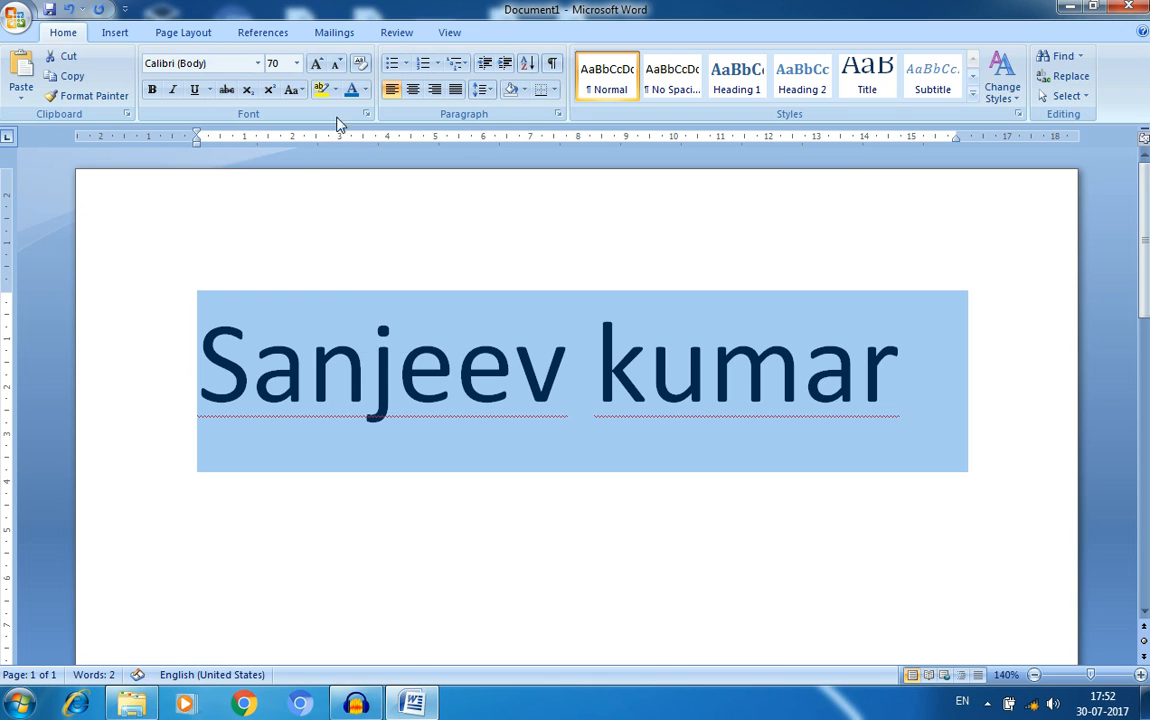
click(316, 64)
click(316, 64)
click(316, 64)
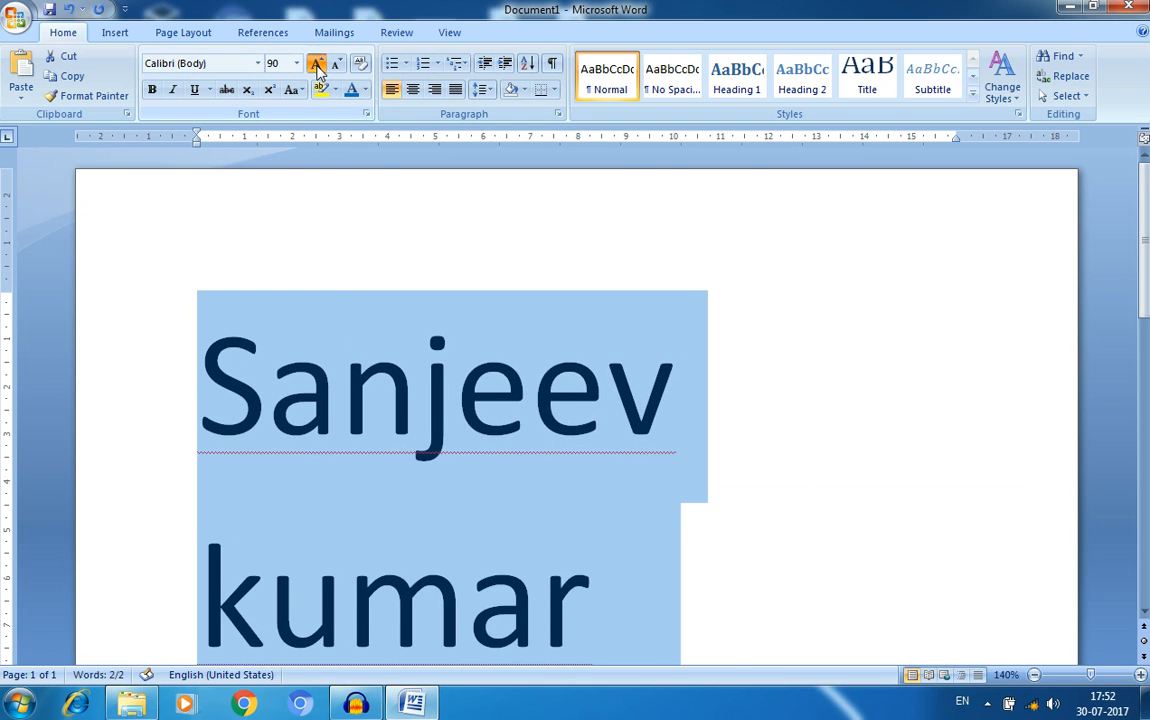
click(316, 64)
click(316, 64)
click(316, 64)
click(316, 64)
click(316, 64)
click(316, 64)
click(316, 64)
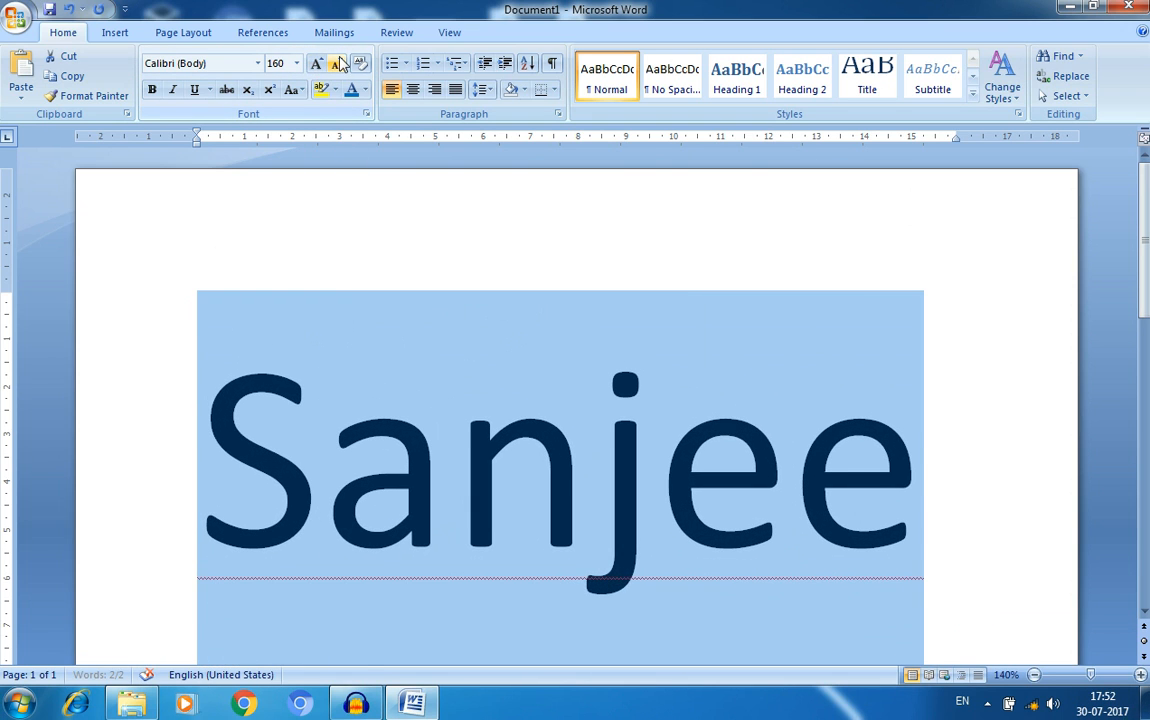
click(338, 64)
click(338, 64)
click(338, 64)
click(338, 64)
click(338, 64)
click(338, 64)
click(338, 64)
double_click(338, 64)
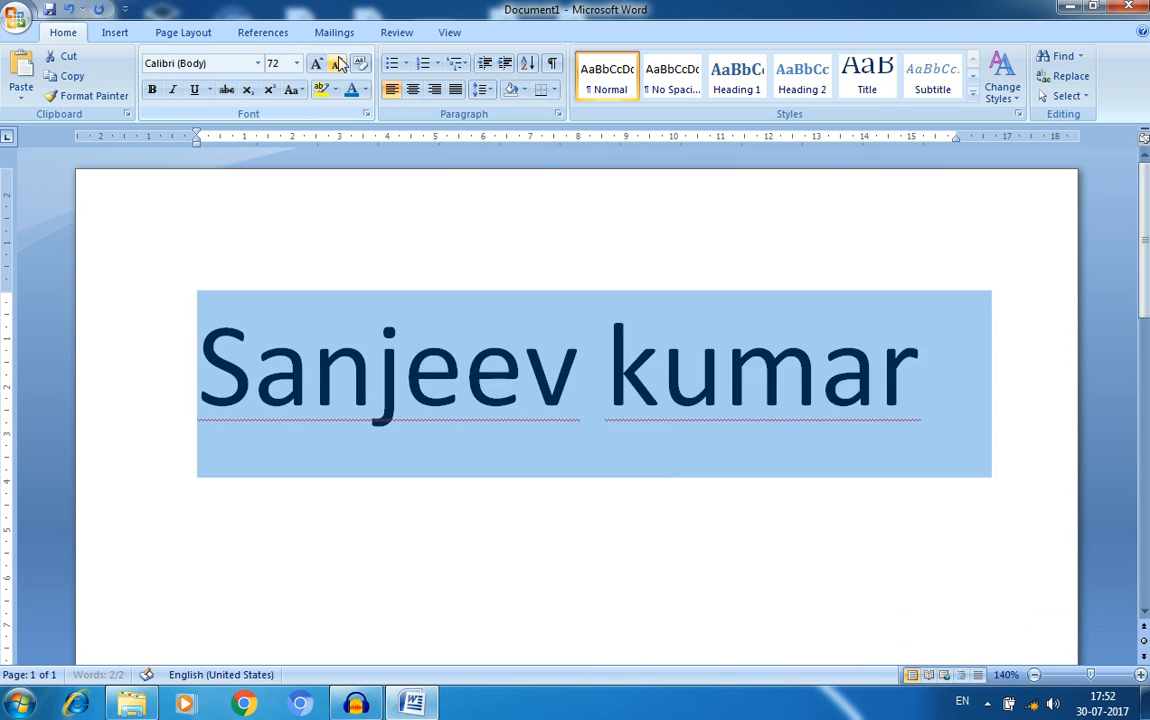
click(338, 64)
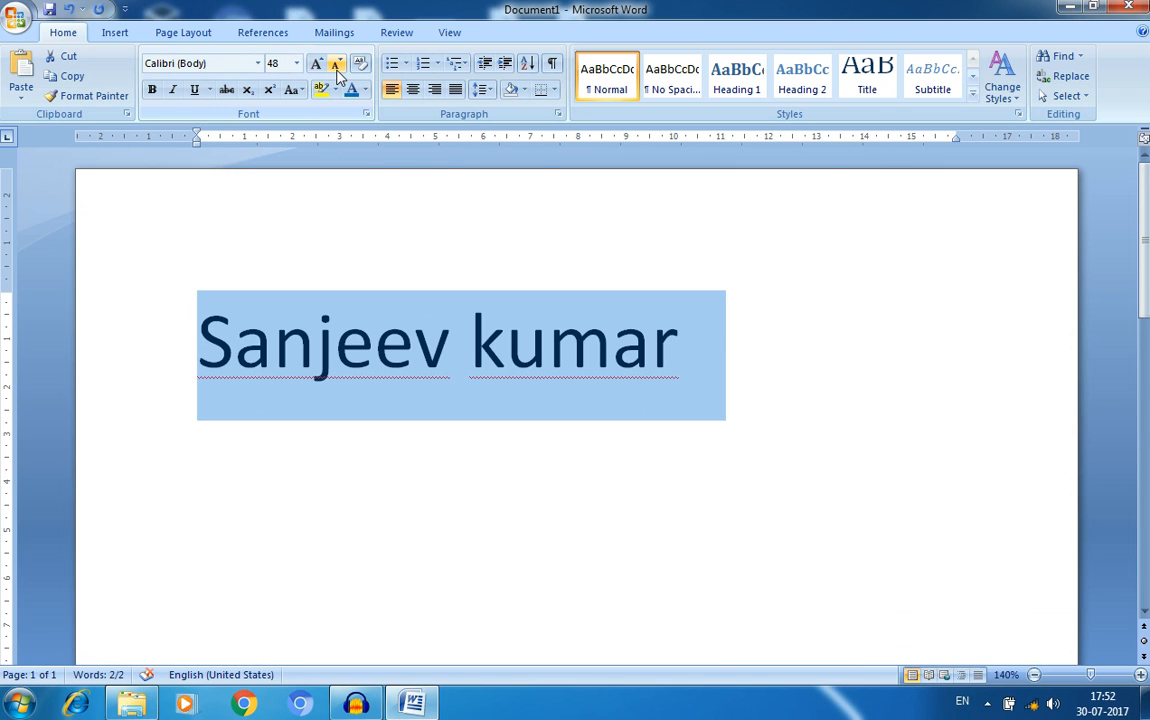
click(337, 64)
click(337, 64)
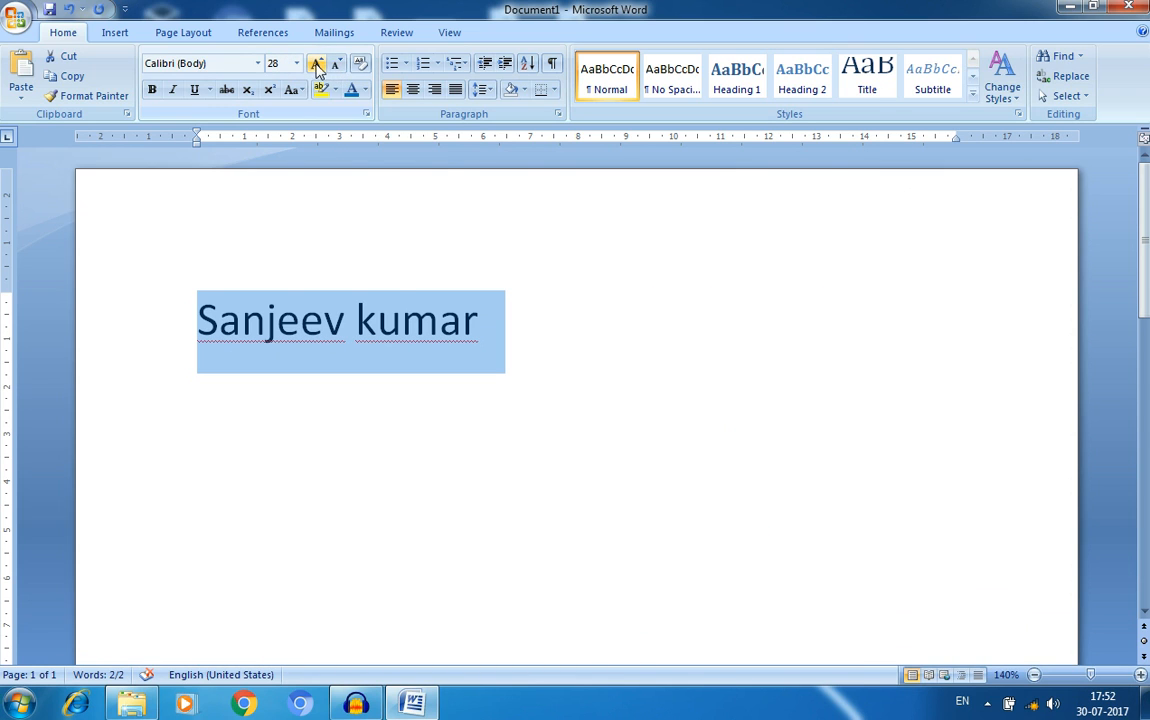
click(316, 64)
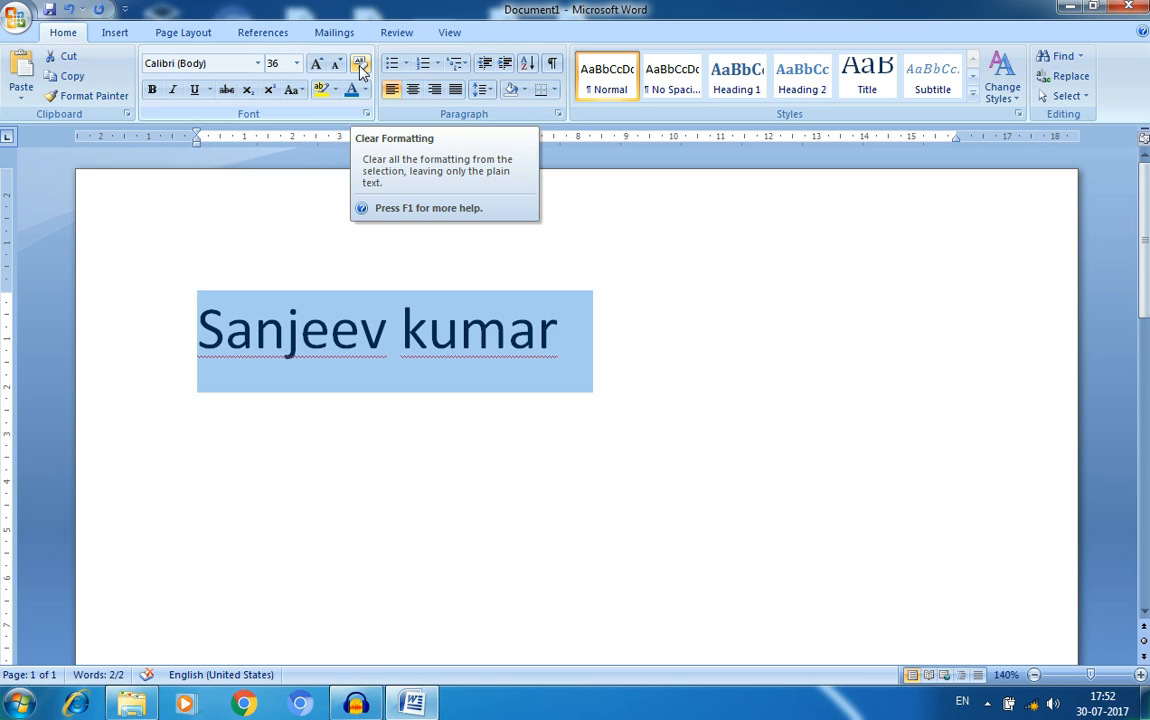
- Make the name bold and italic with a dotted underline
click(152, 91)
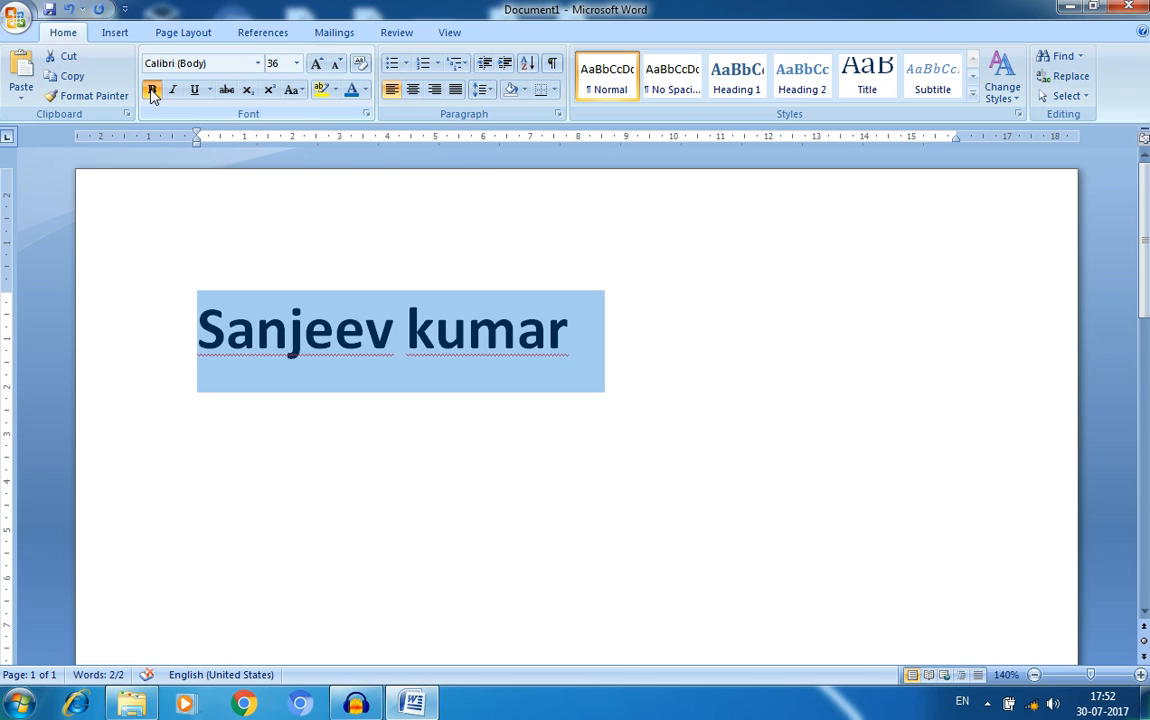
click(173, 91)
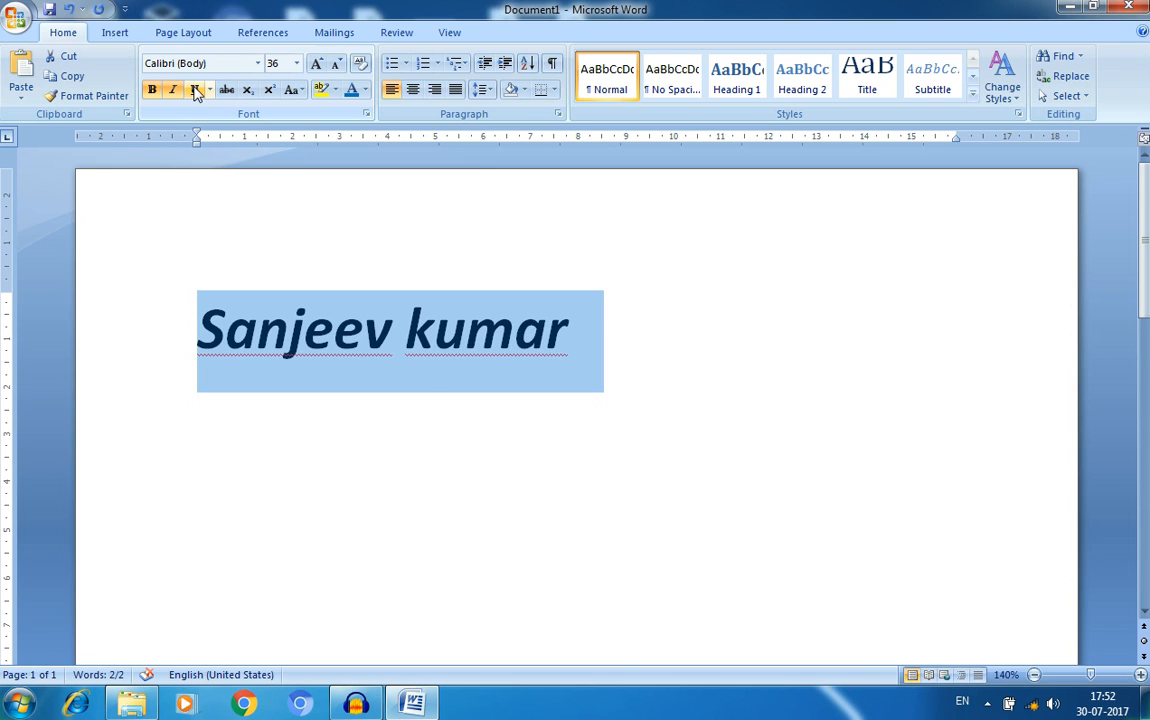
click(195, 90)
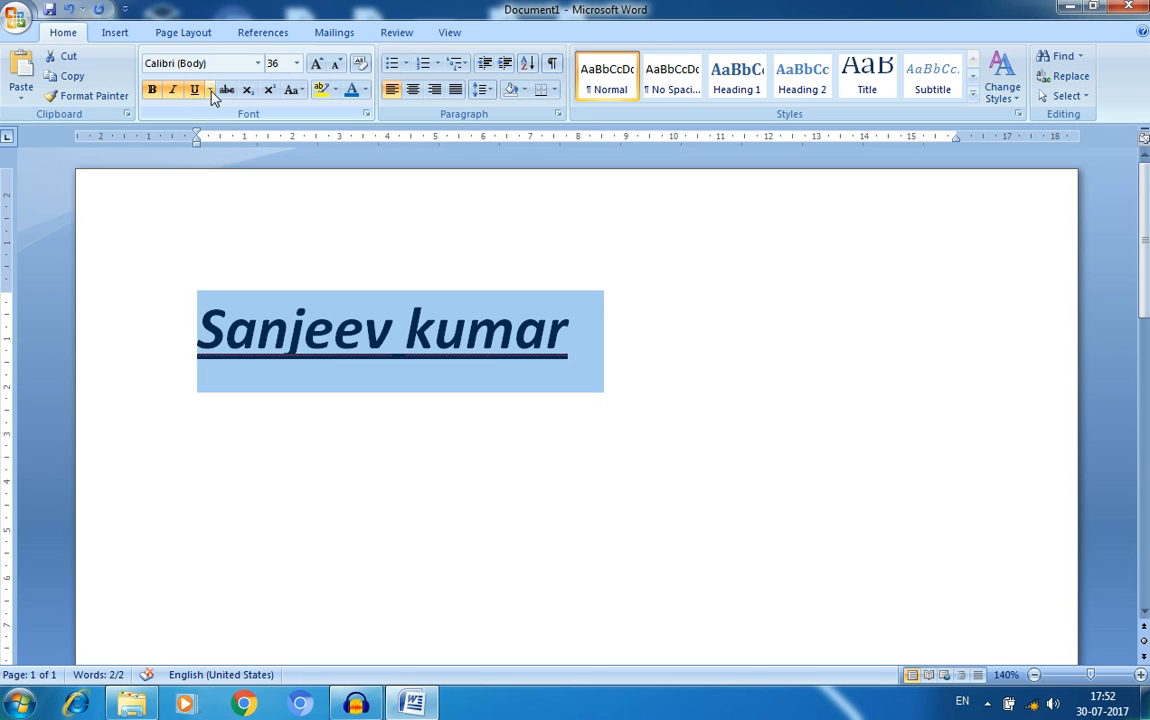
click(209, 91)
click(222, 140)
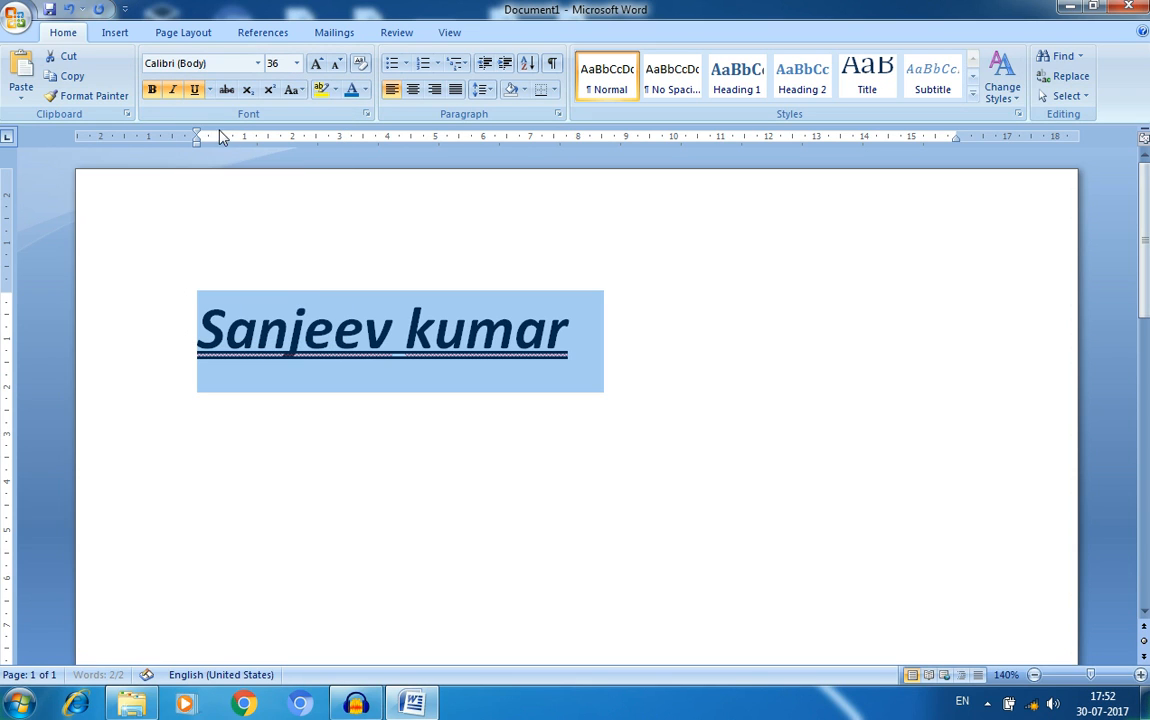
click(209, 91)
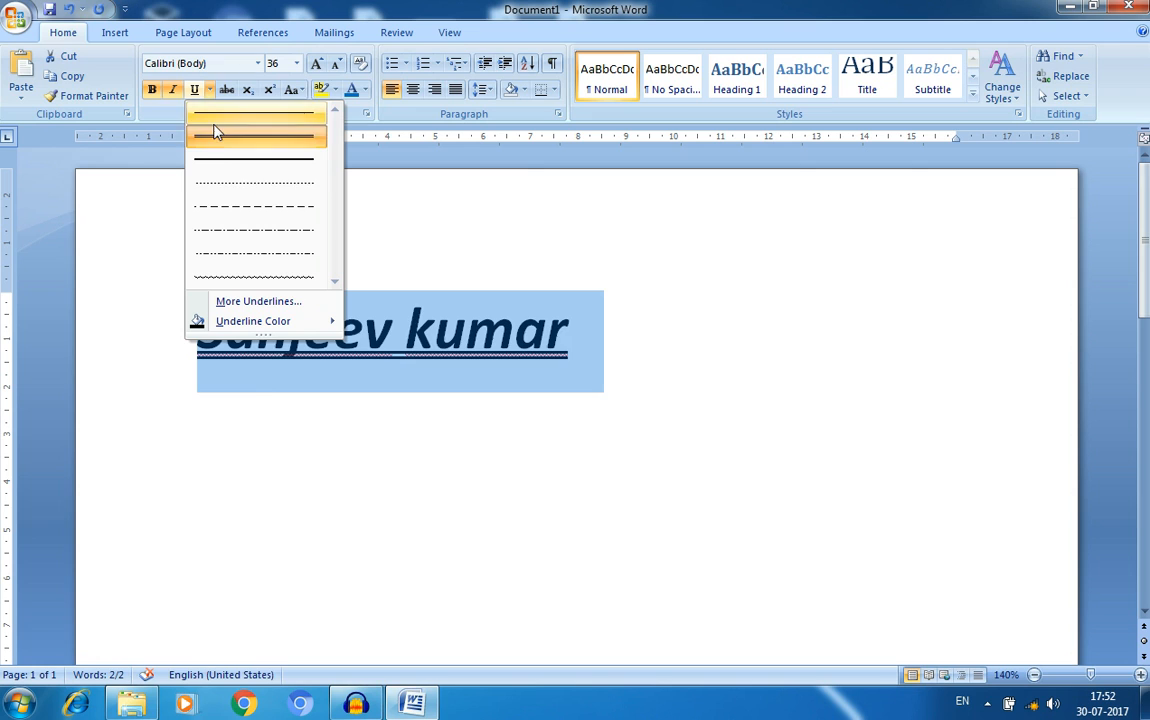
click(235, 182)
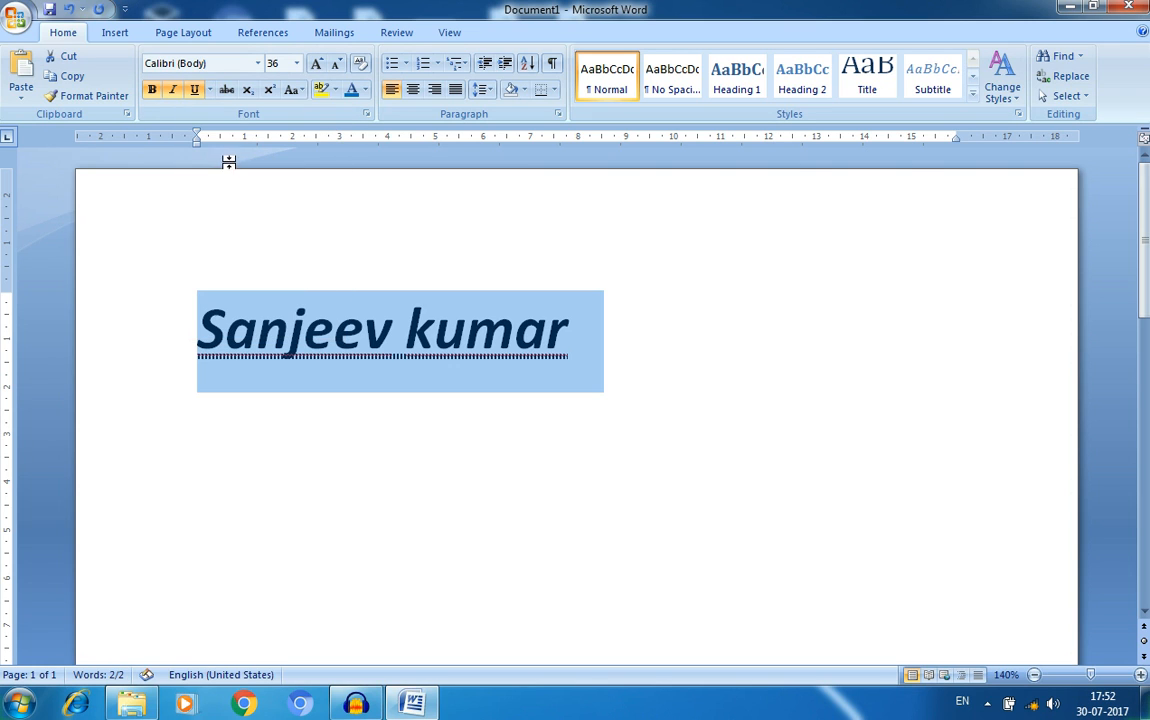
- Set a double wavy underline via More Underlines in the Font dialog
click(209, 91)
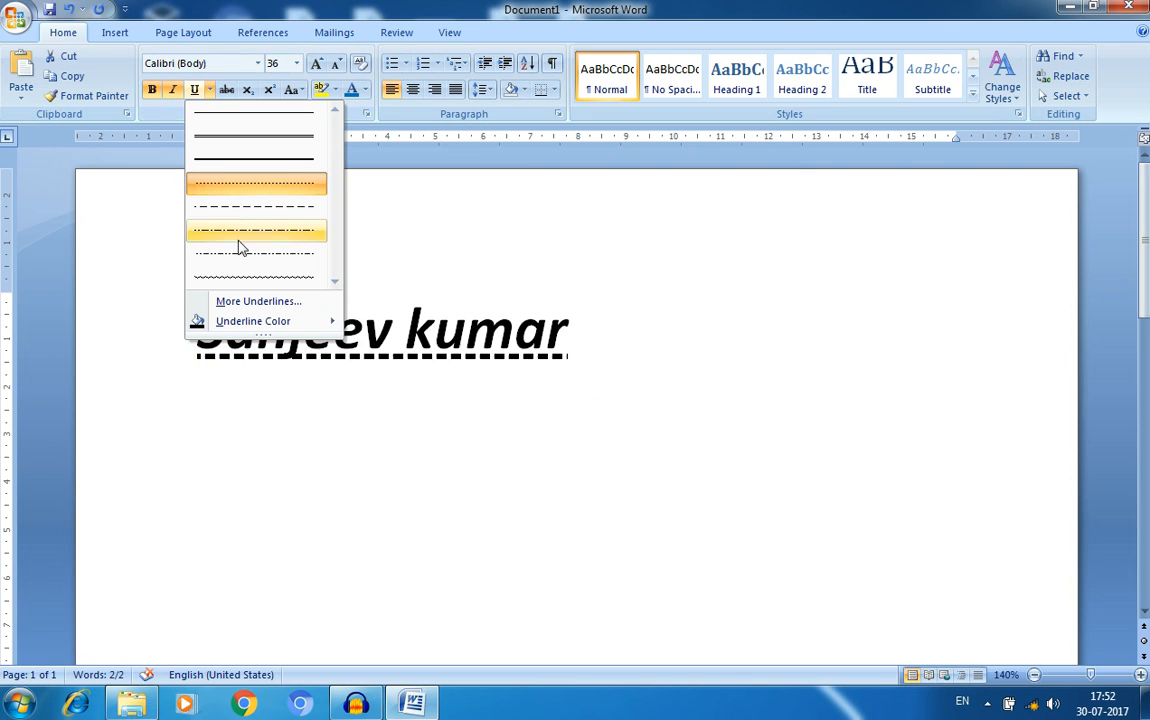
click(255, 301)
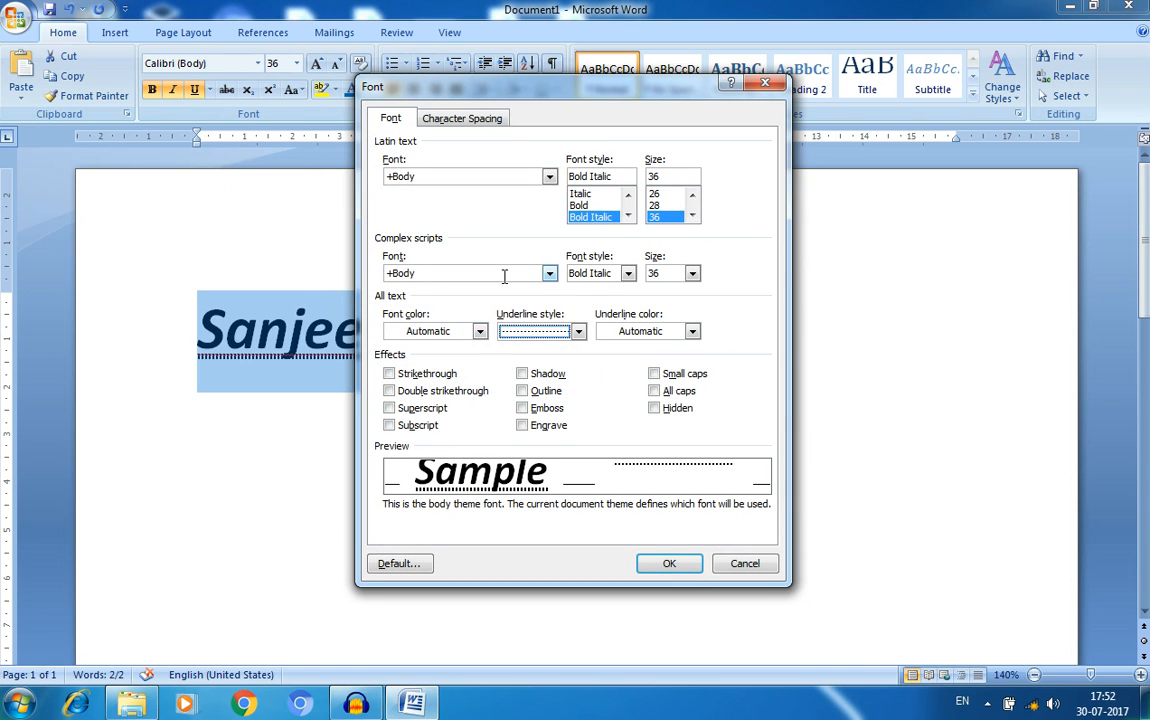
click(578, 331)
scroll(580, 405, down, 1)
scroll(578, 410, down, 3)
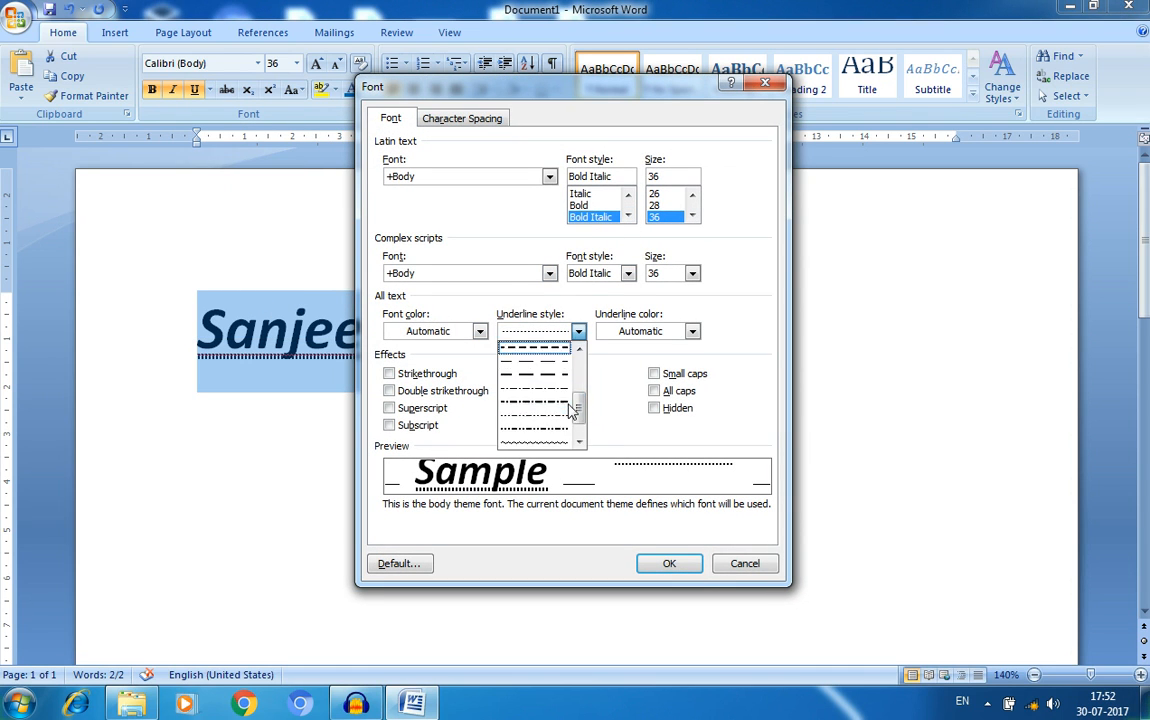
click(557, 447)
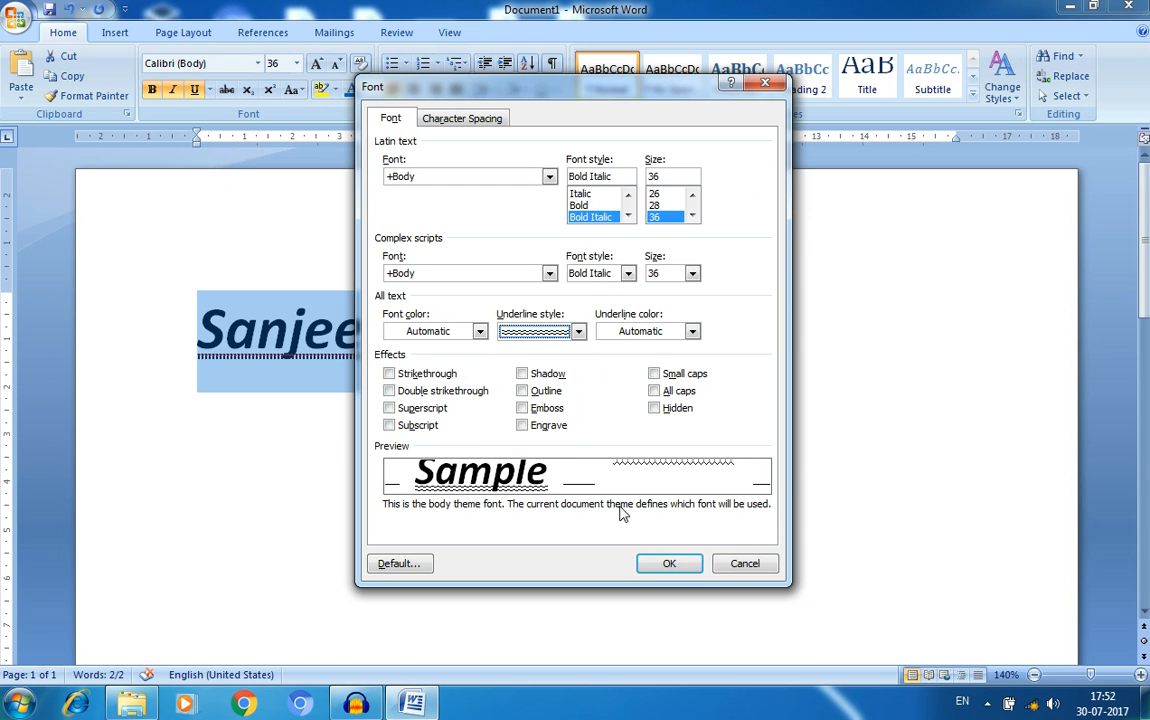
click(666, 563)
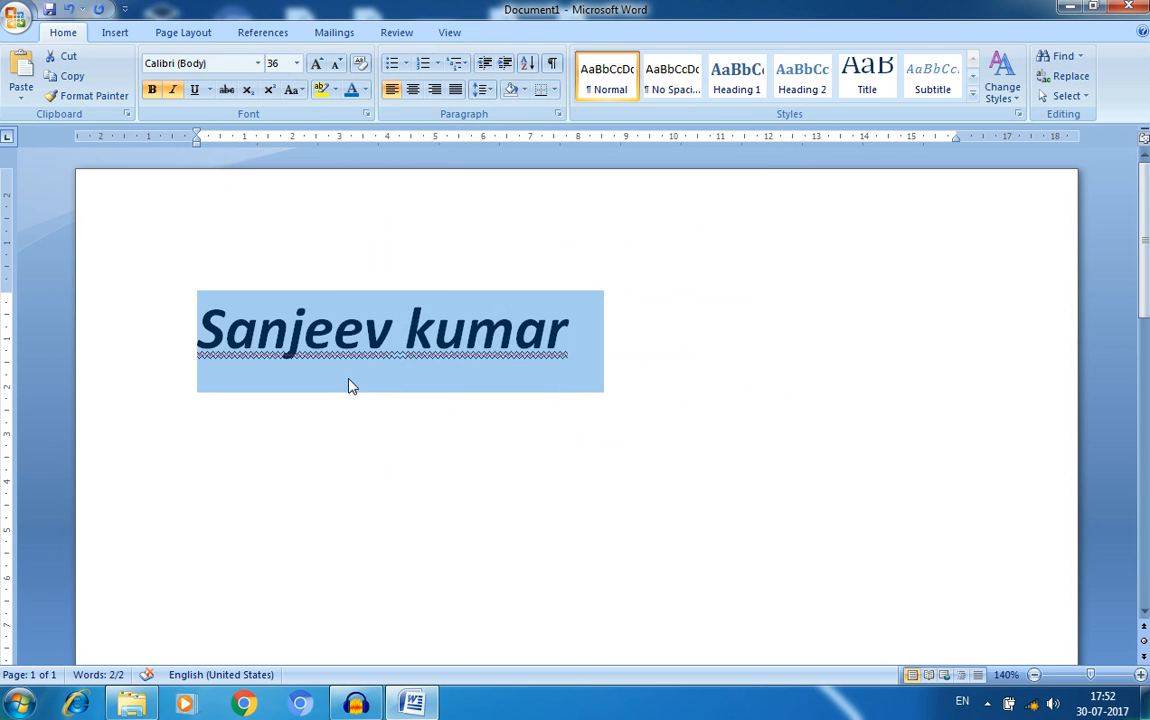
click(343, 362)
- Reselect the name, toggle strikethrough on and off, and colour it blue
drag(575, 334, 216, 322)
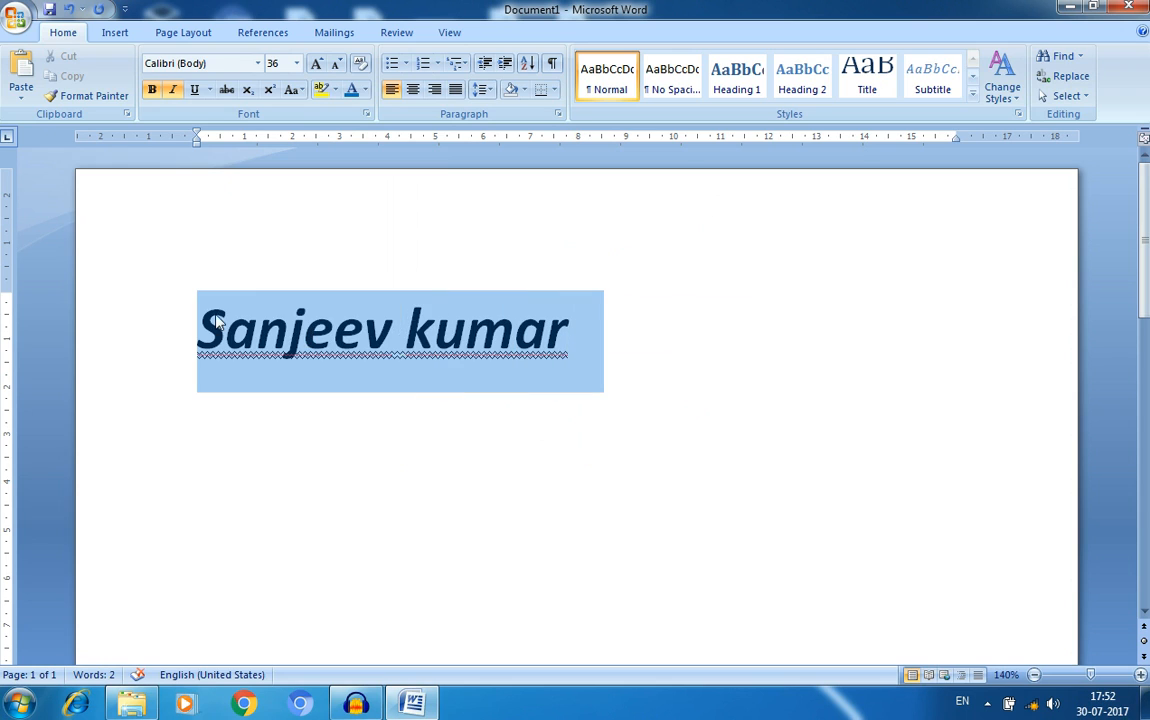
click(227, 91)
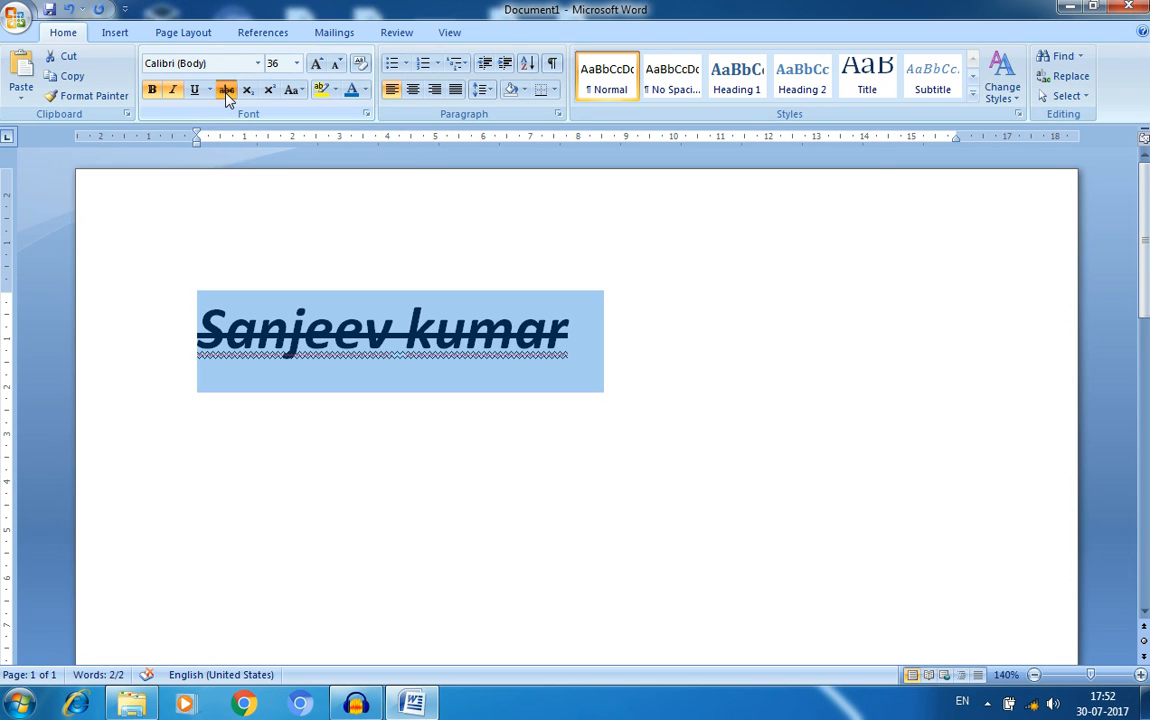
click(227, 91)
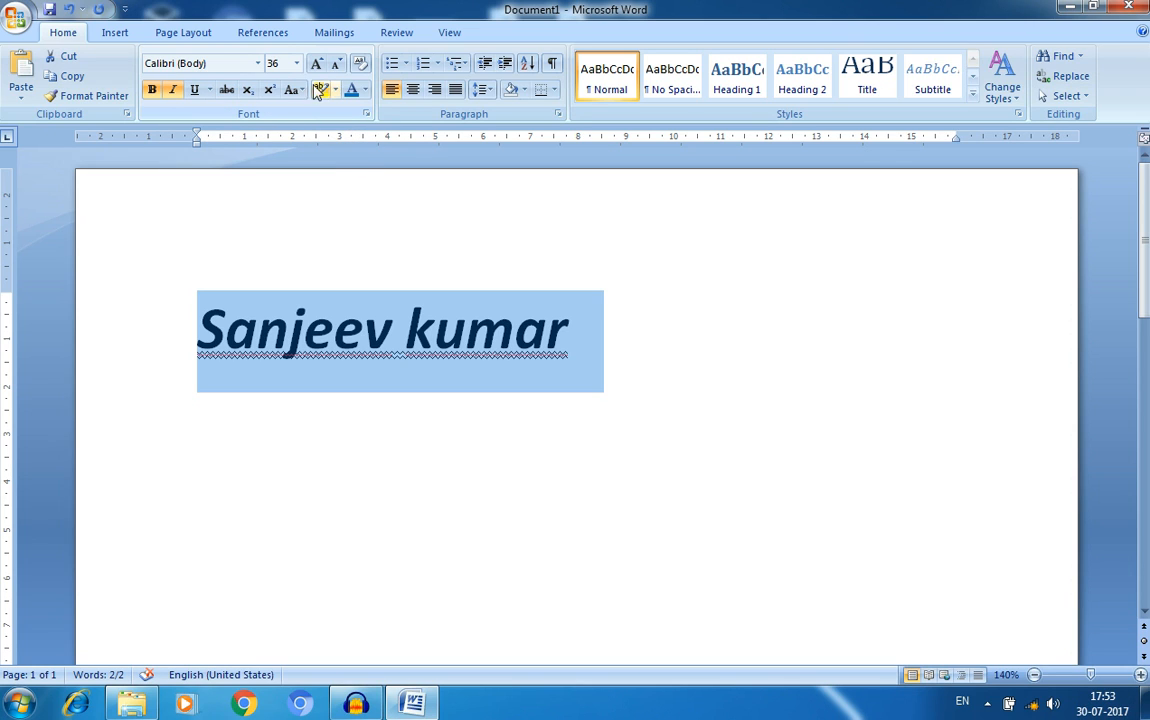
click(365, 91)
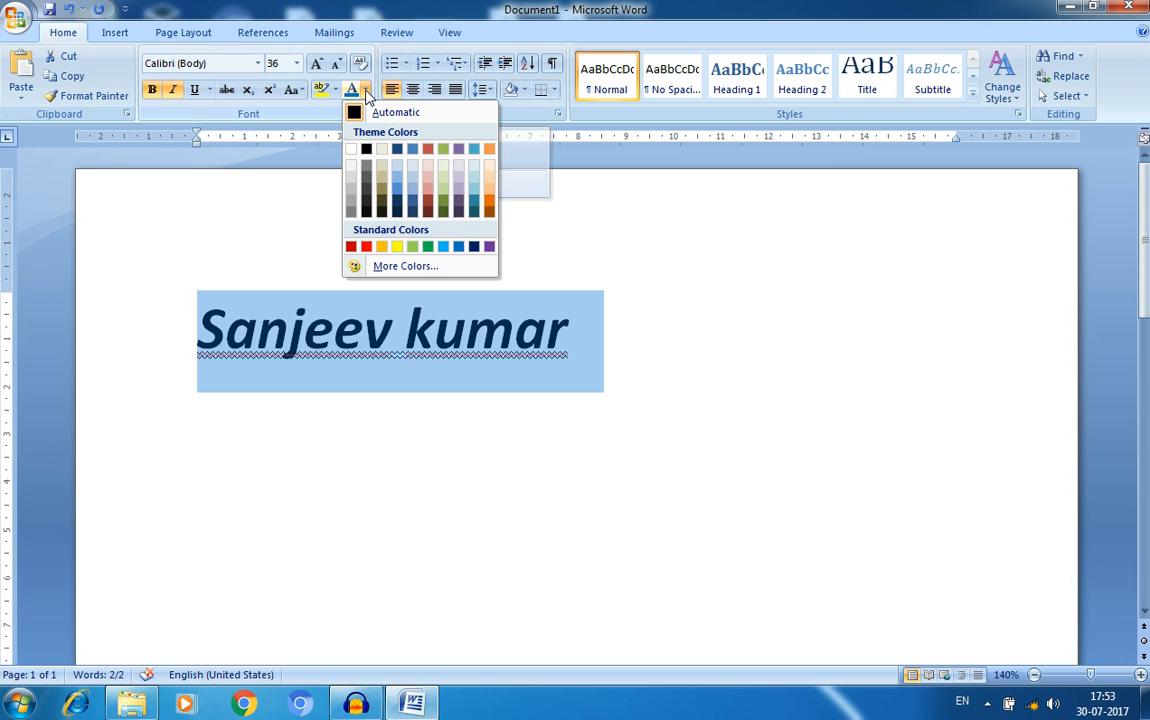
click(460, 251)
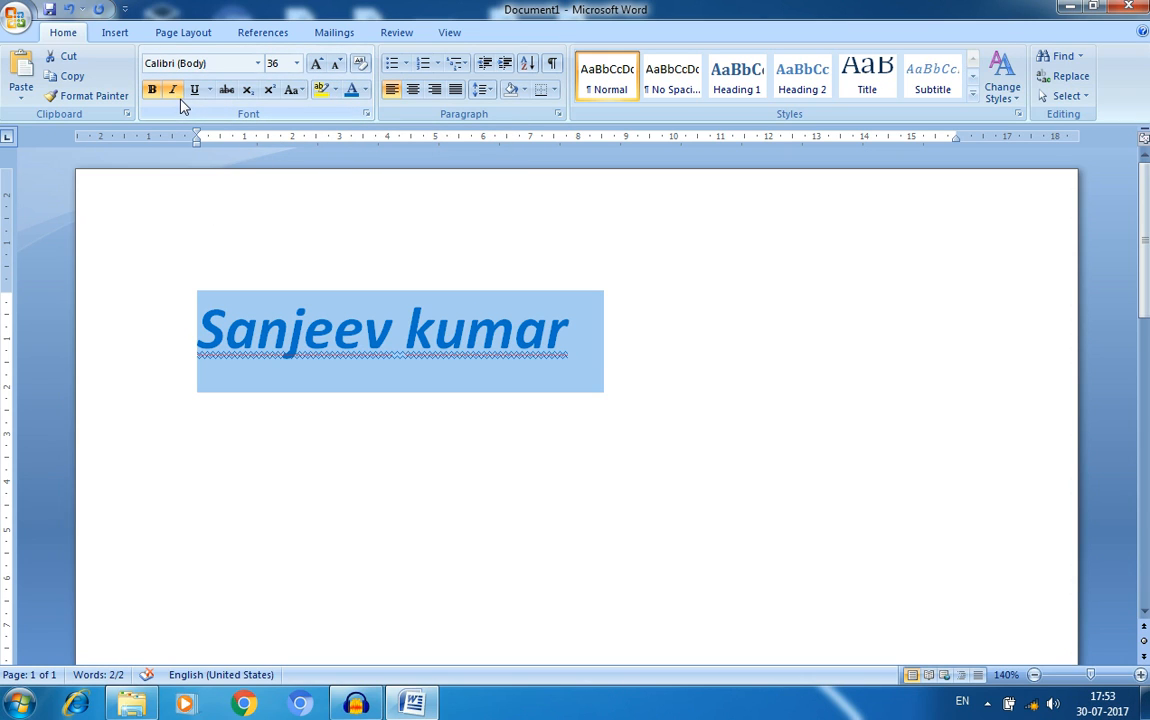
- Apply strikethrough, then clear all formatting back to plain 11 pt Calibri
click(226, 89)
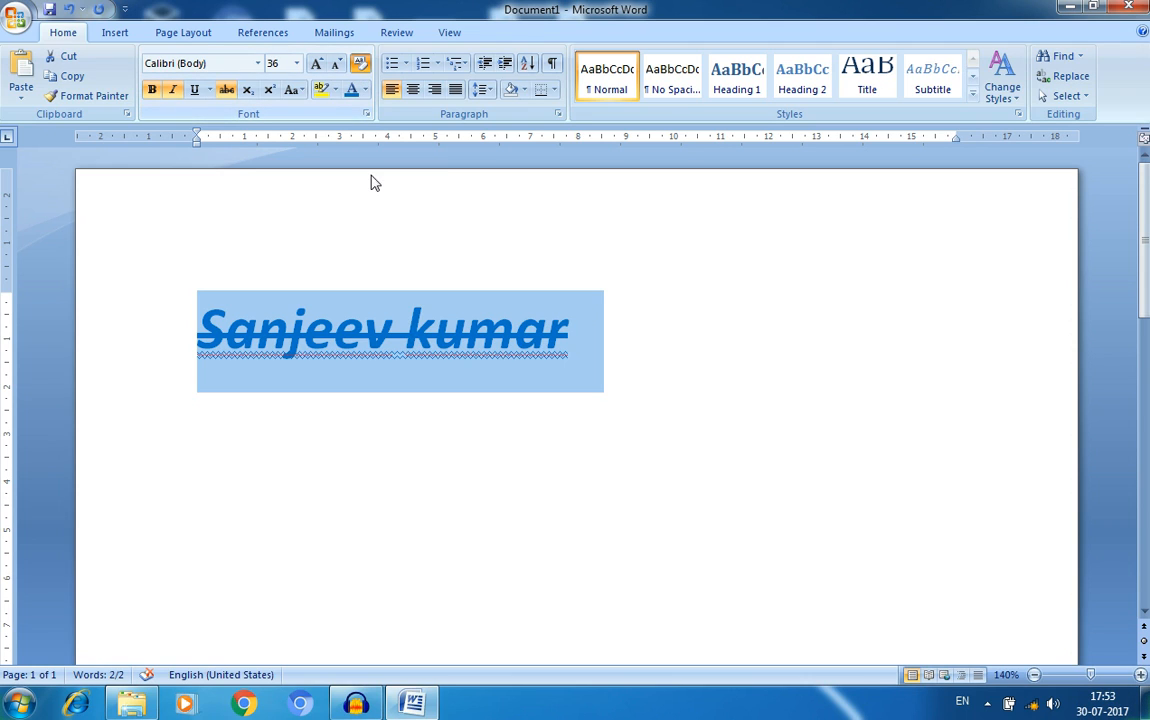
click(322, 321)
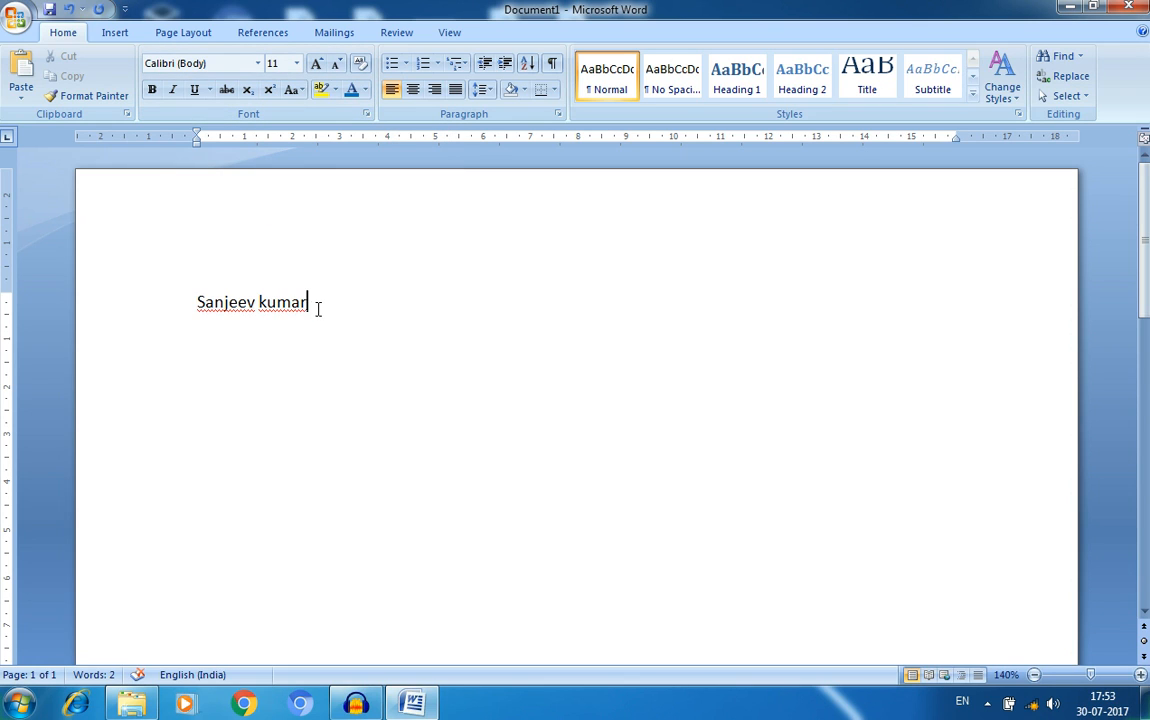
- Replace the name with a capital X followed by a subscript 2
drag(318, 306, 180, 319)
key(Delete)
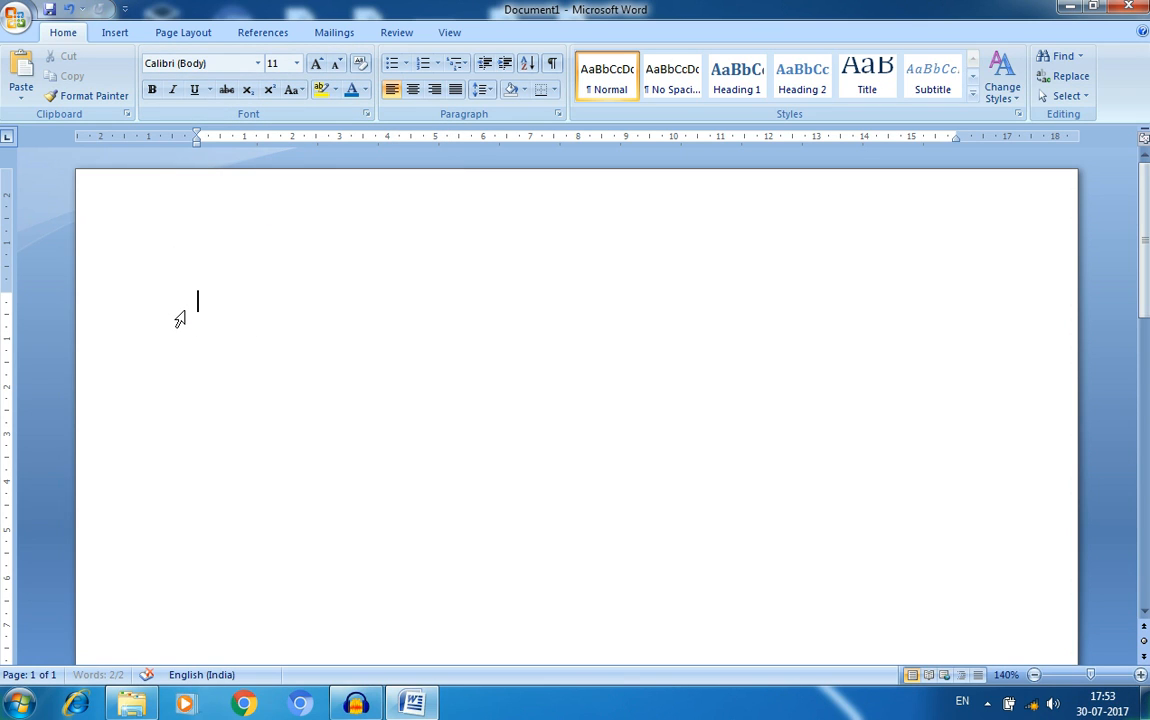
text(x)
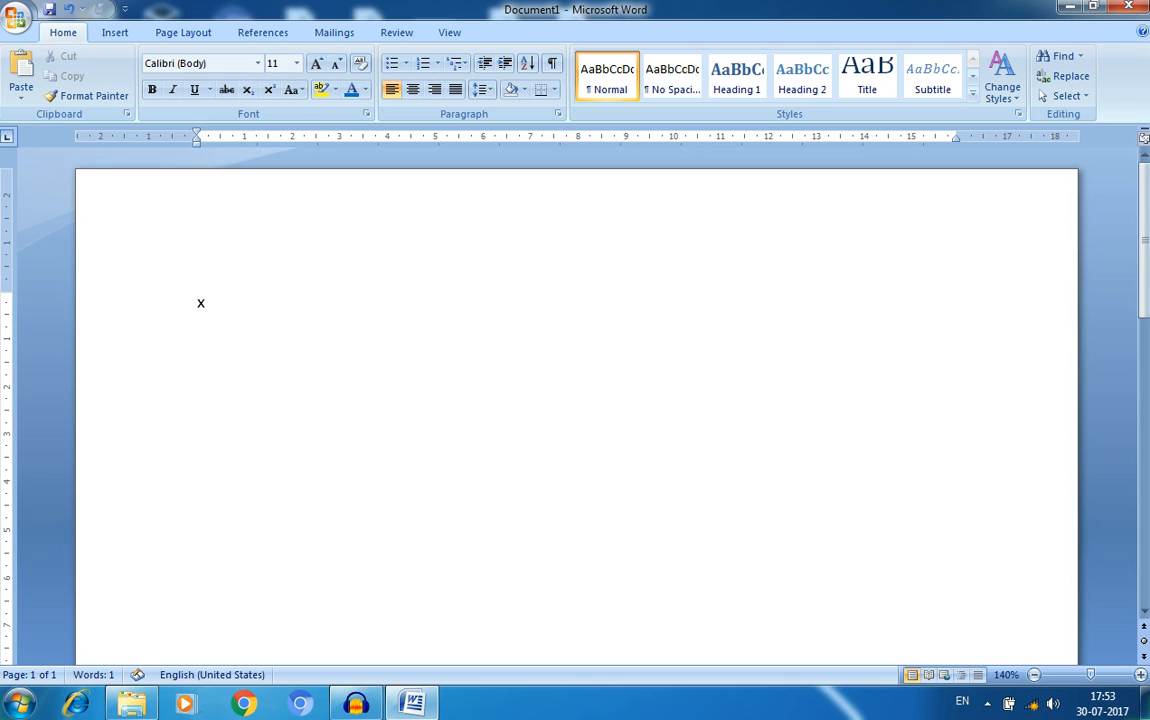
key(BackSpace)
text(X2)
key(BackSpace)
click(247, 90)
text(2)
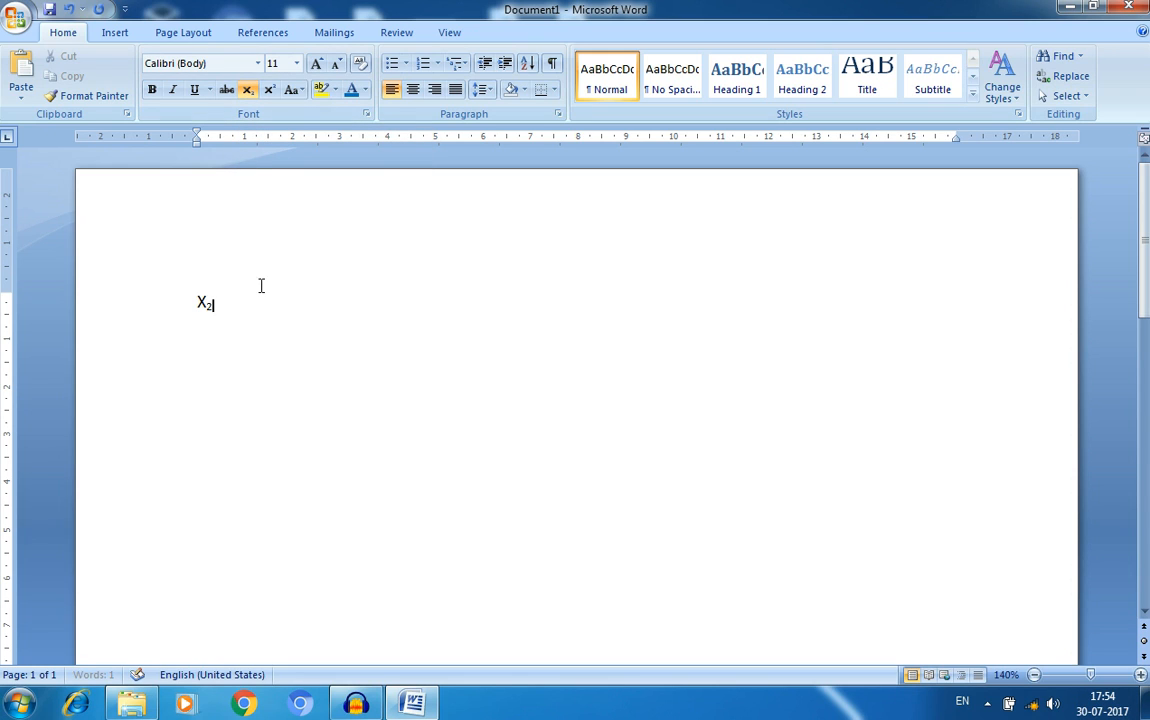
key(ctrl+=)
- Add a normal-size x after X₂, try a superscript 2, and delete it
click(247, 90)
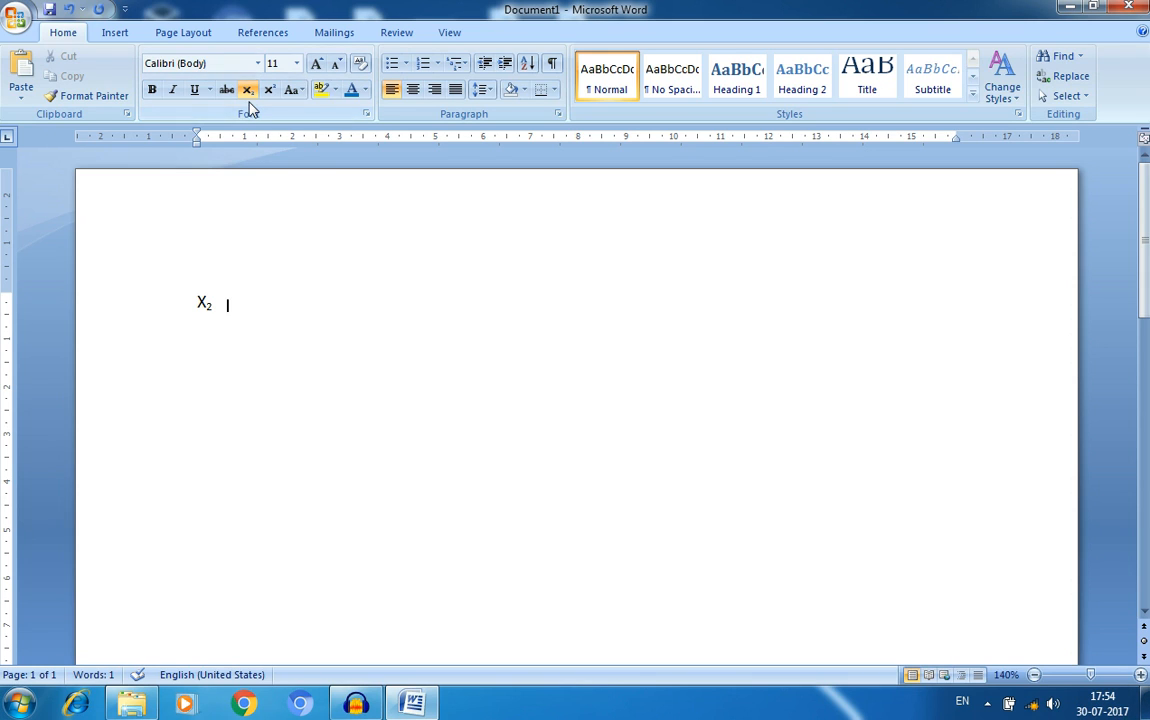
click(247, 91)
text(x)
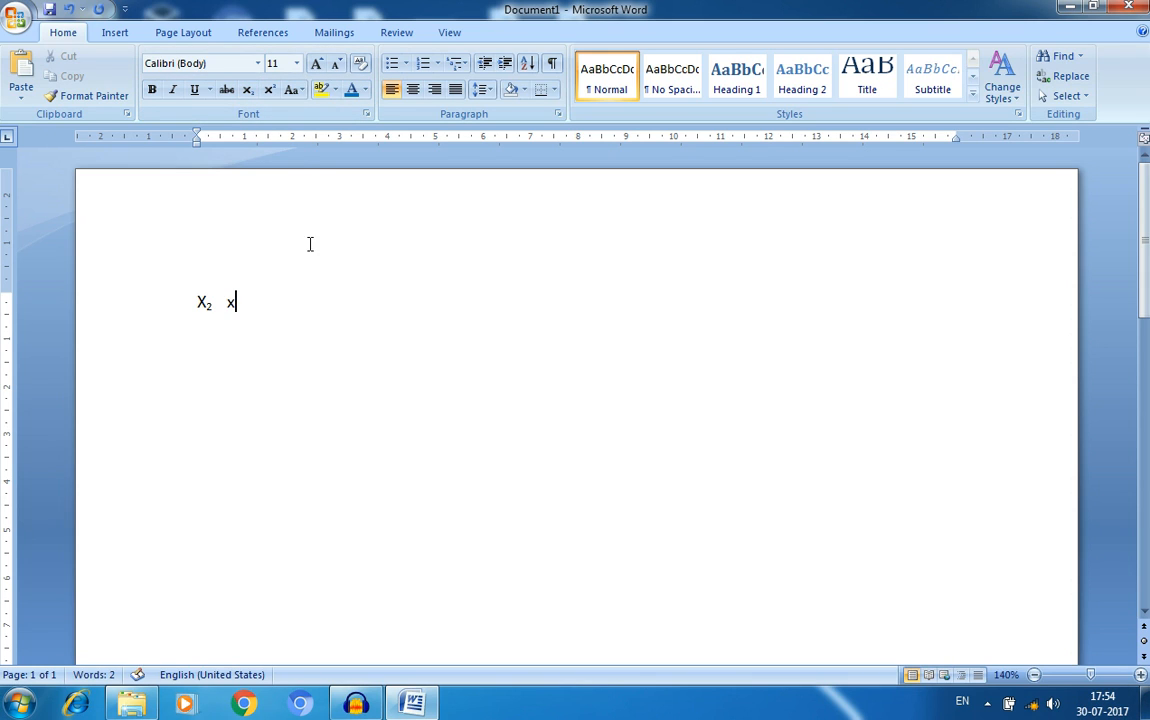
click(269, 90)
text(2)
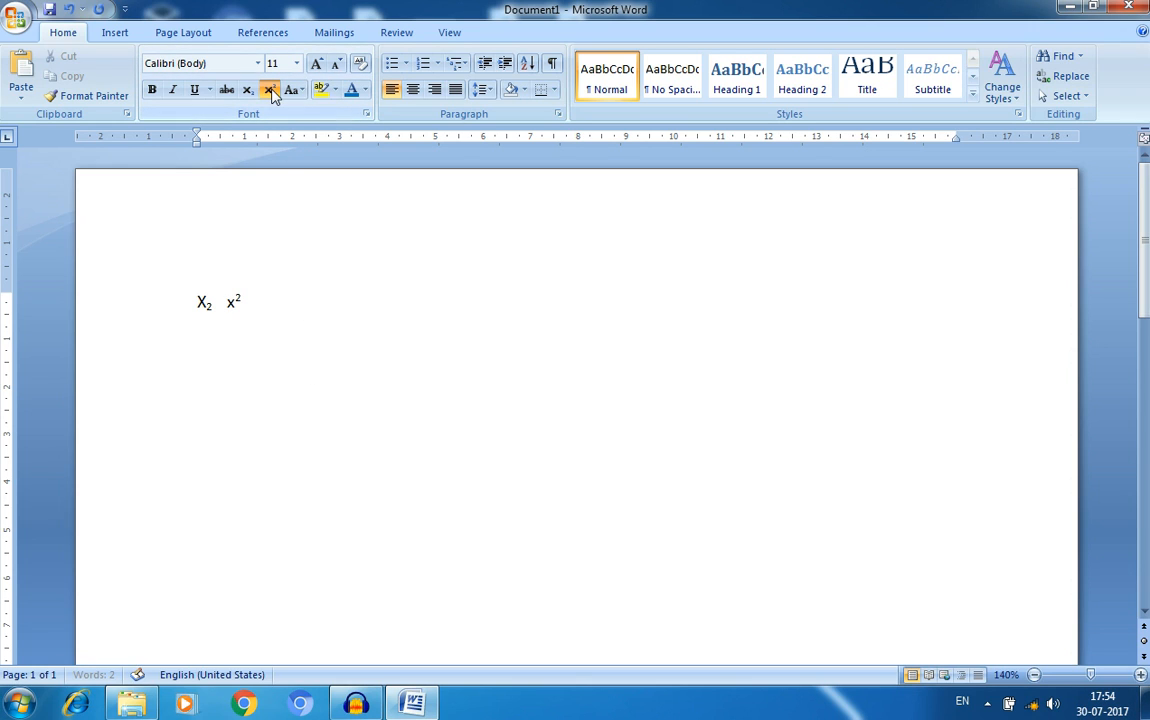
key(BackSpace)
- Replace the subscript and plain x examples with the typed name
drag(268, 298, 141, 323)
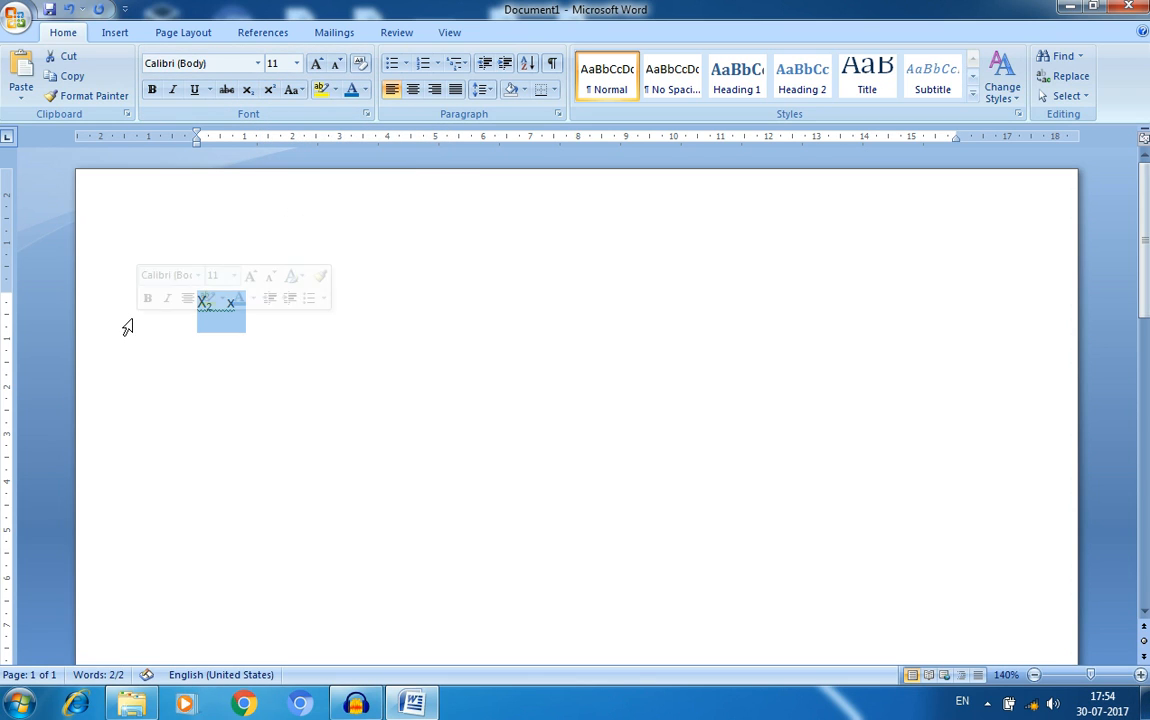
key(BackSpace)
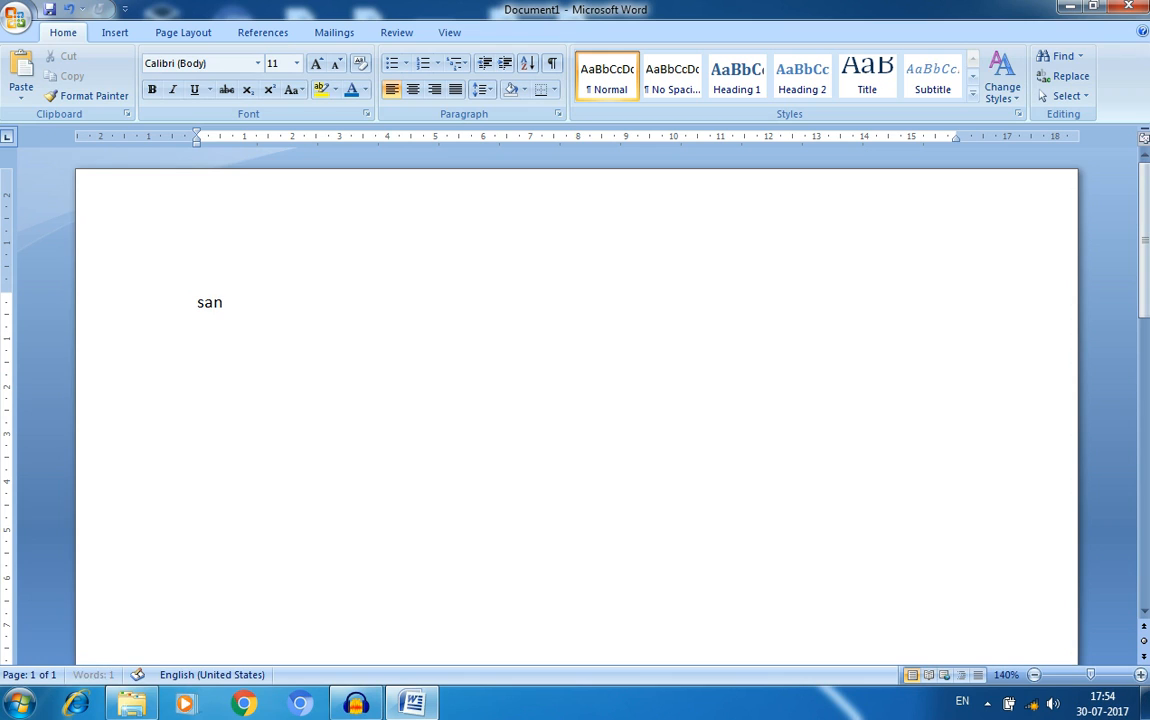
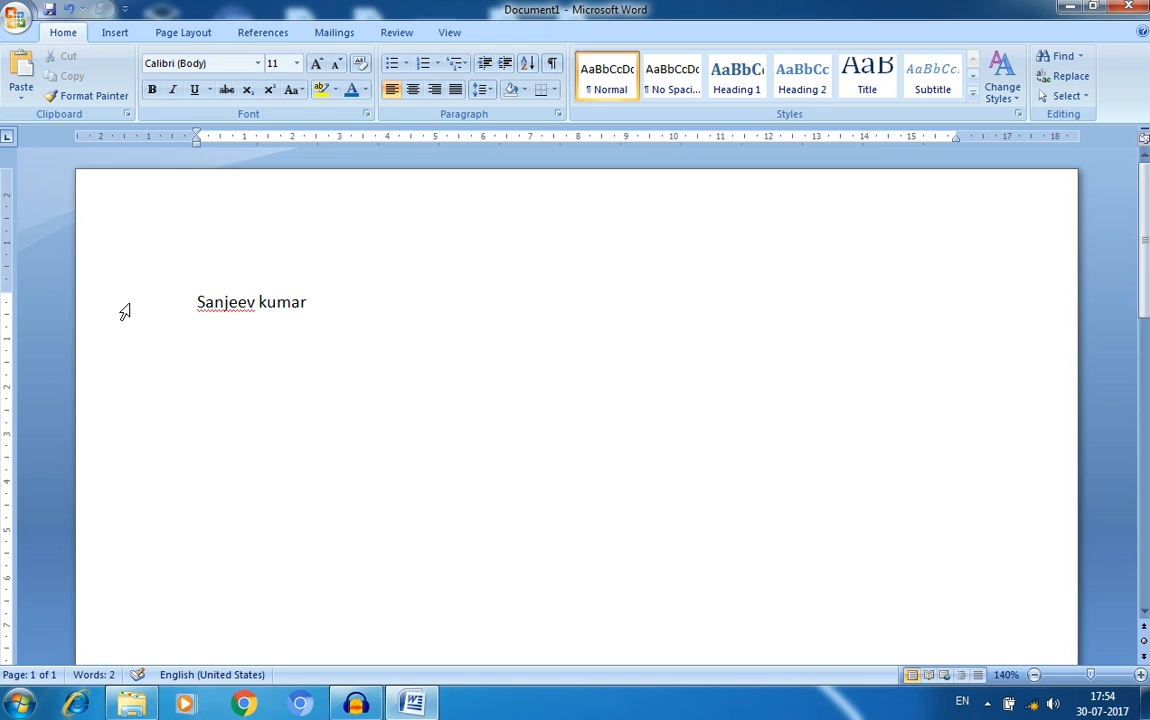
click(295, 90)
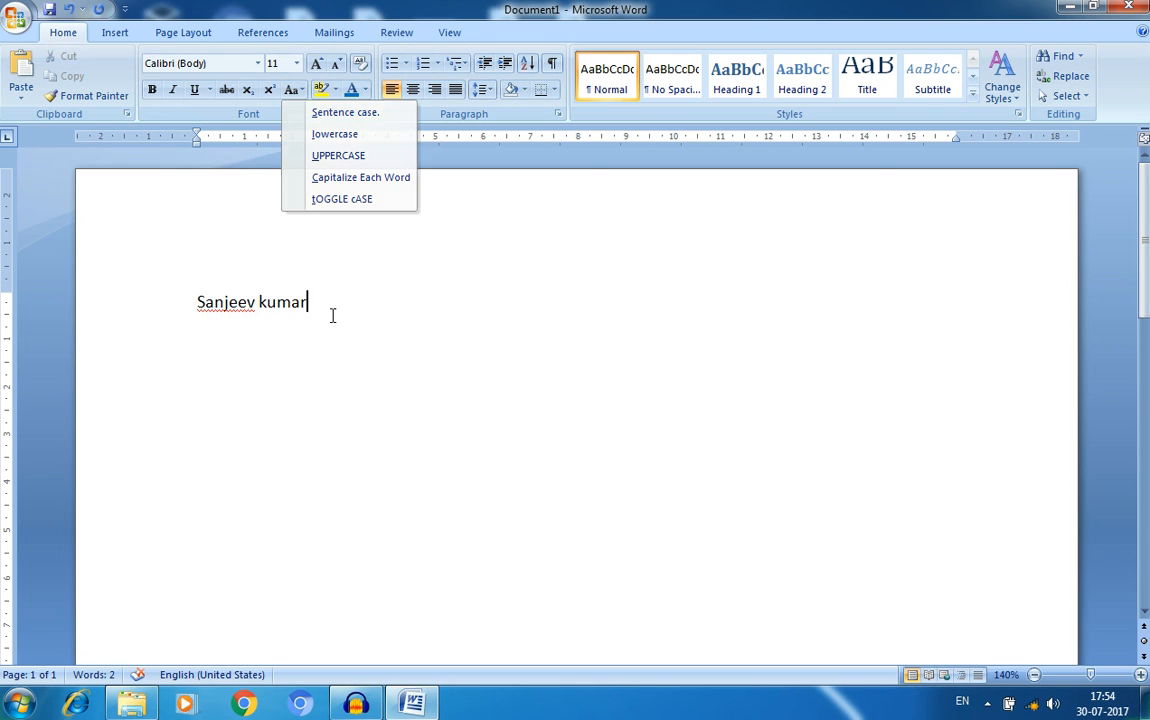
- Change the selected name to lowercase, then UPPERCASE, then Capitalize Each Word
drag(308, 304, 196, 306)
click(290, 90)
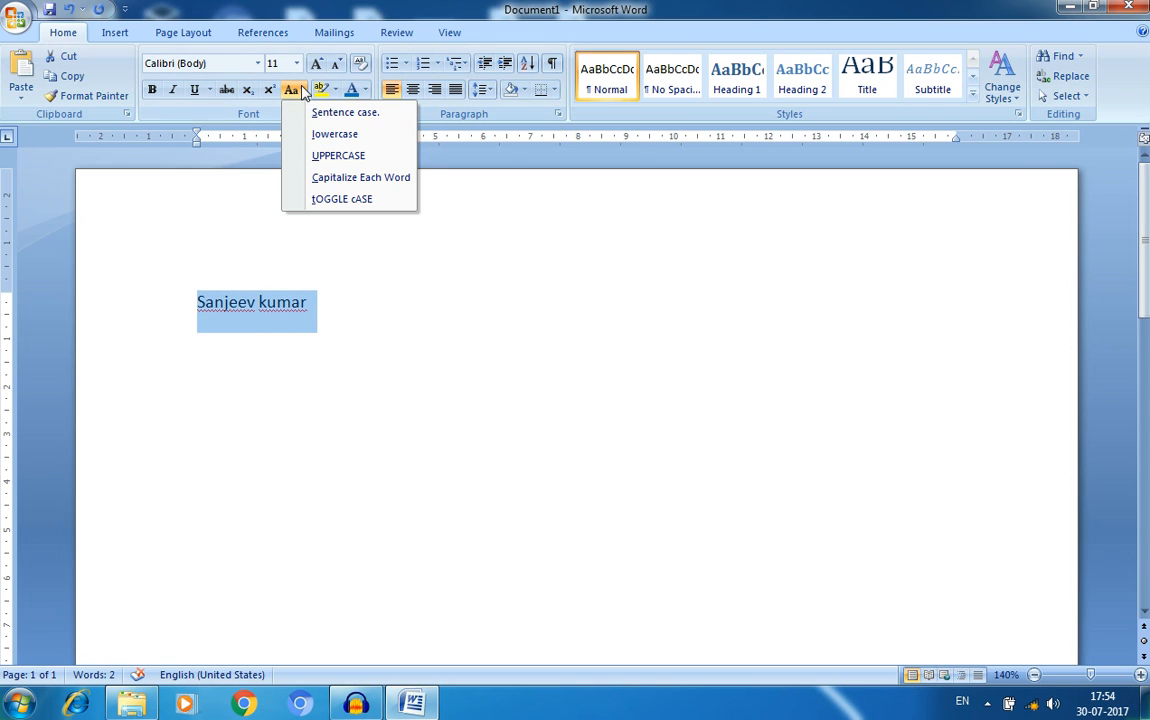
click(344, 136)
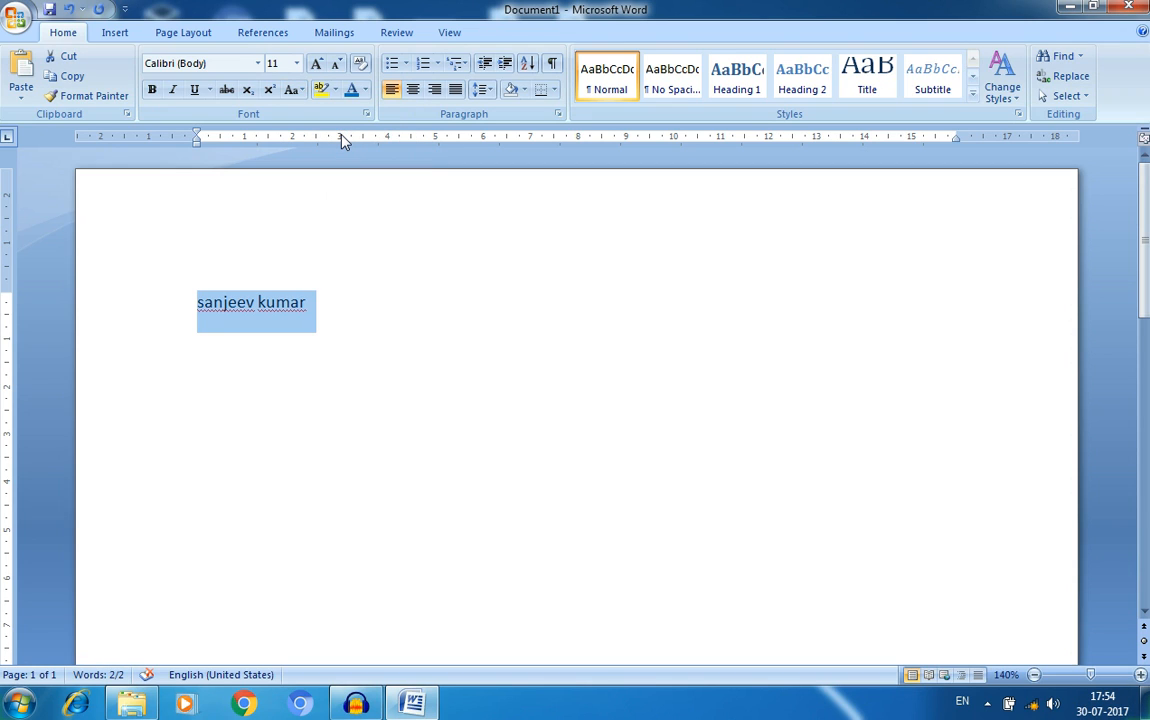
click(292, 90)
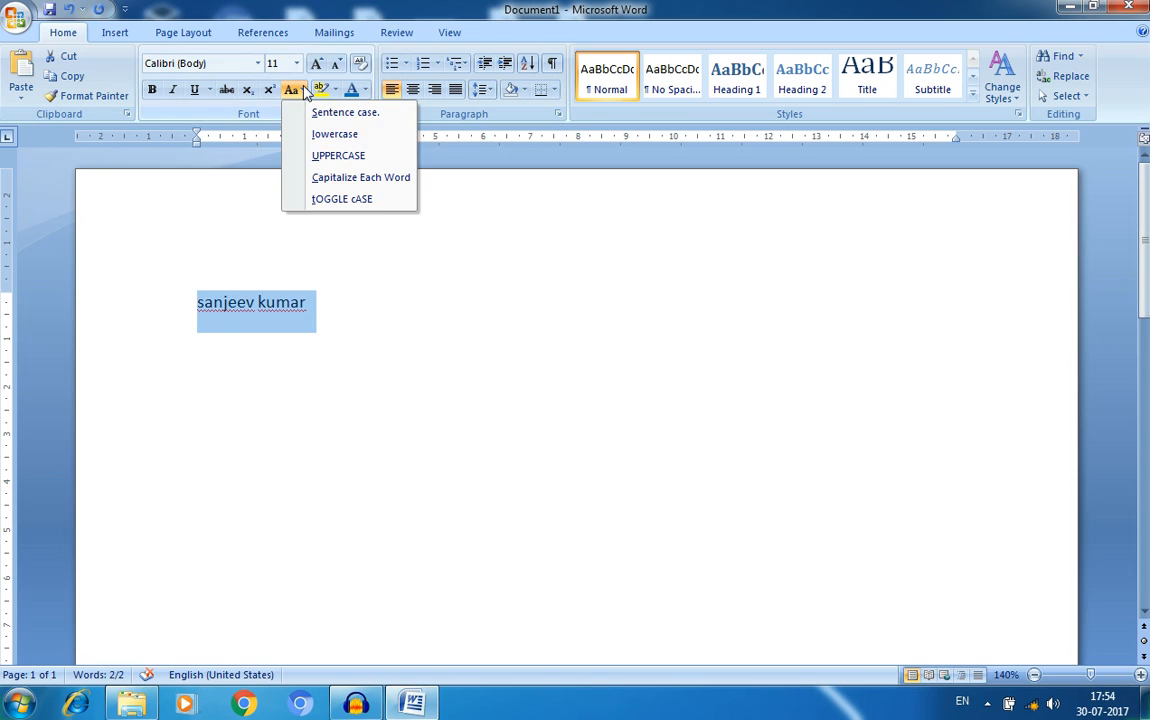
click(334, 162)
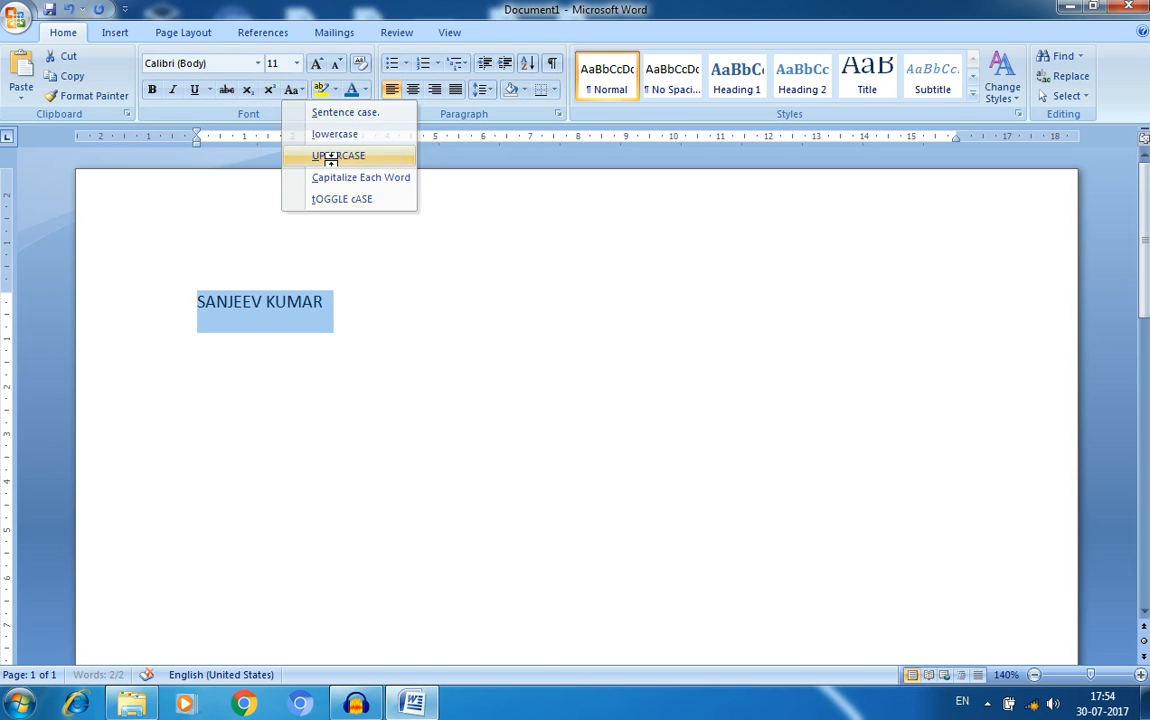
click(299, 89)
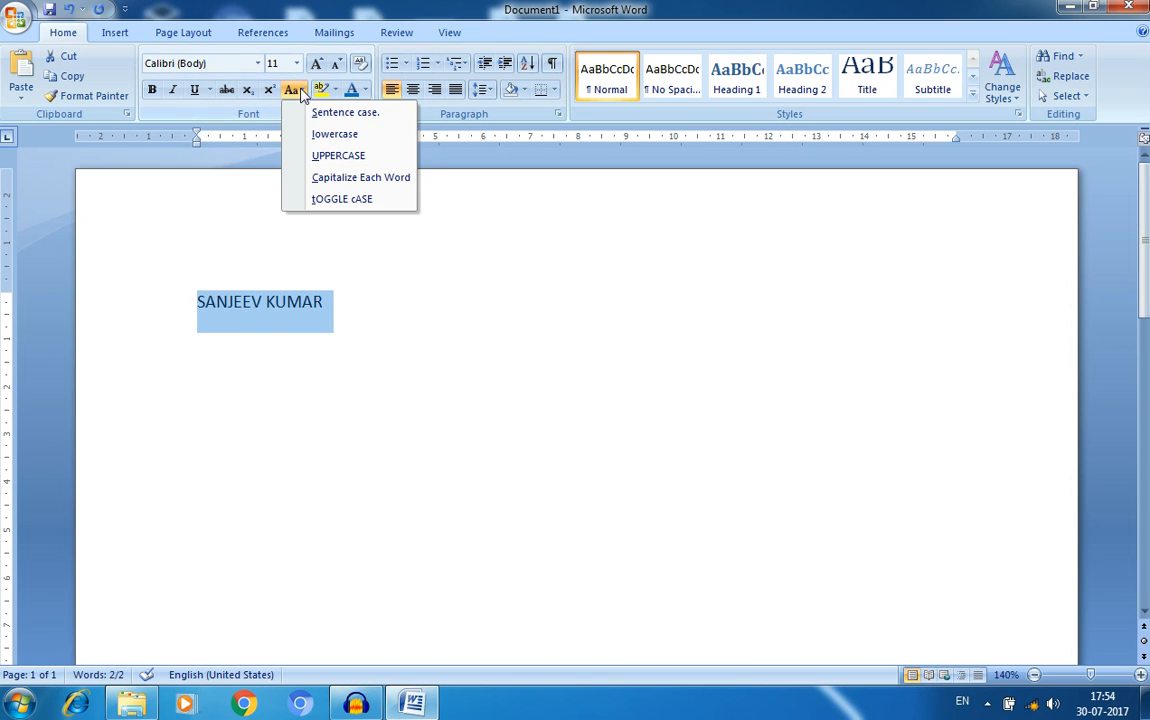
click(341, 180)
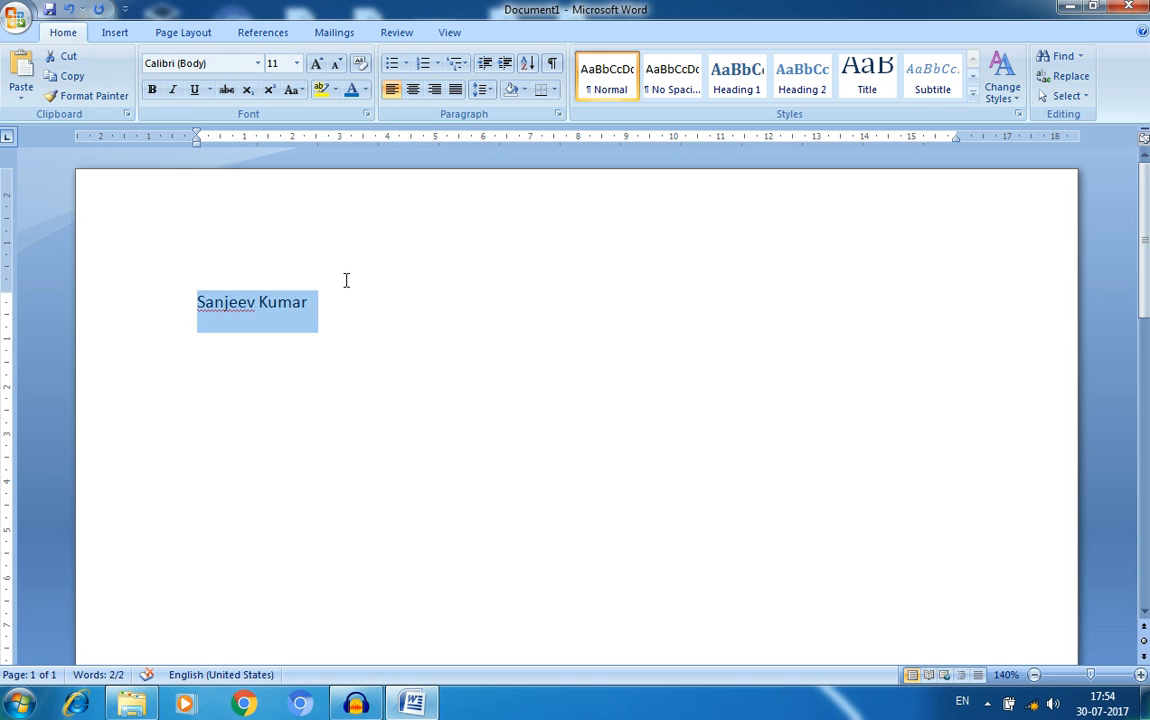
- Apply tOGGLE cASE to the name, then finish with Sentence case
click(297, 90)
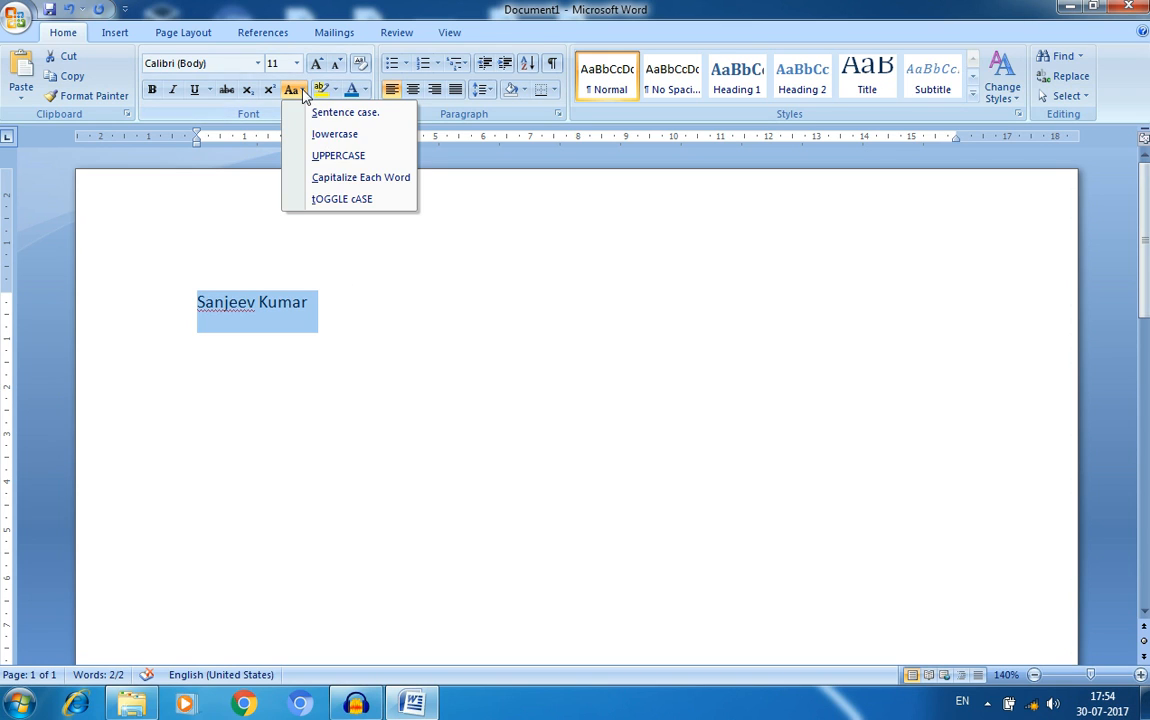
click(343, 199)
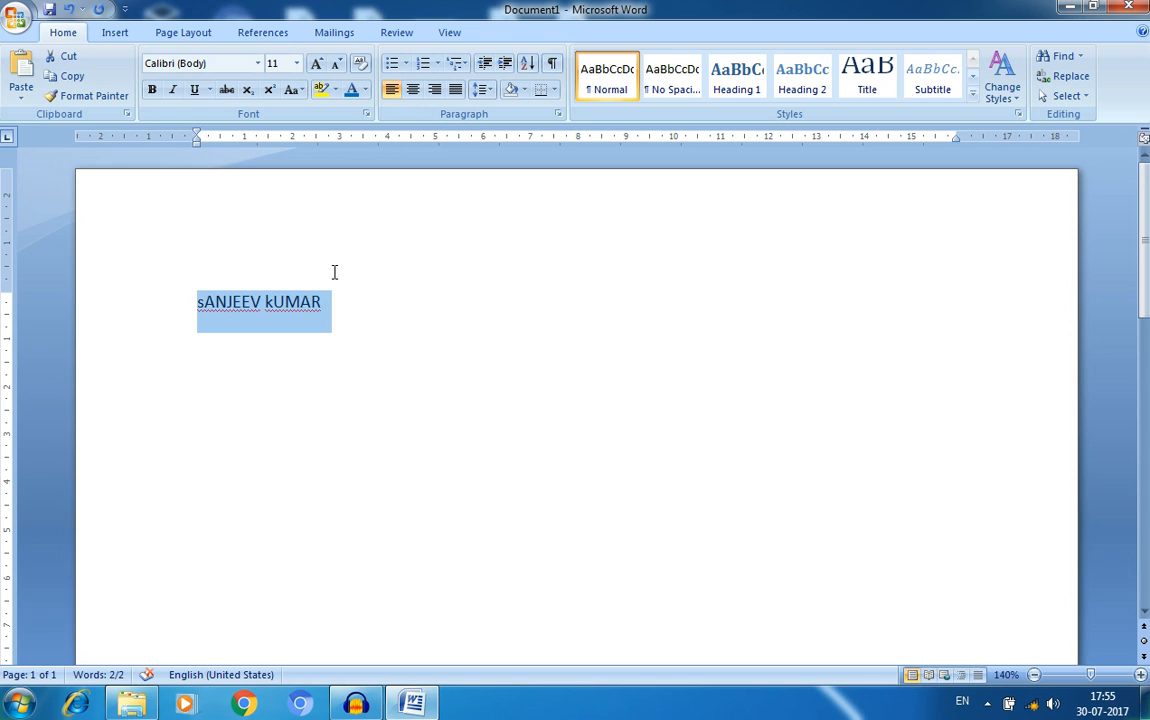
click(294, 90)
click(320, 114)
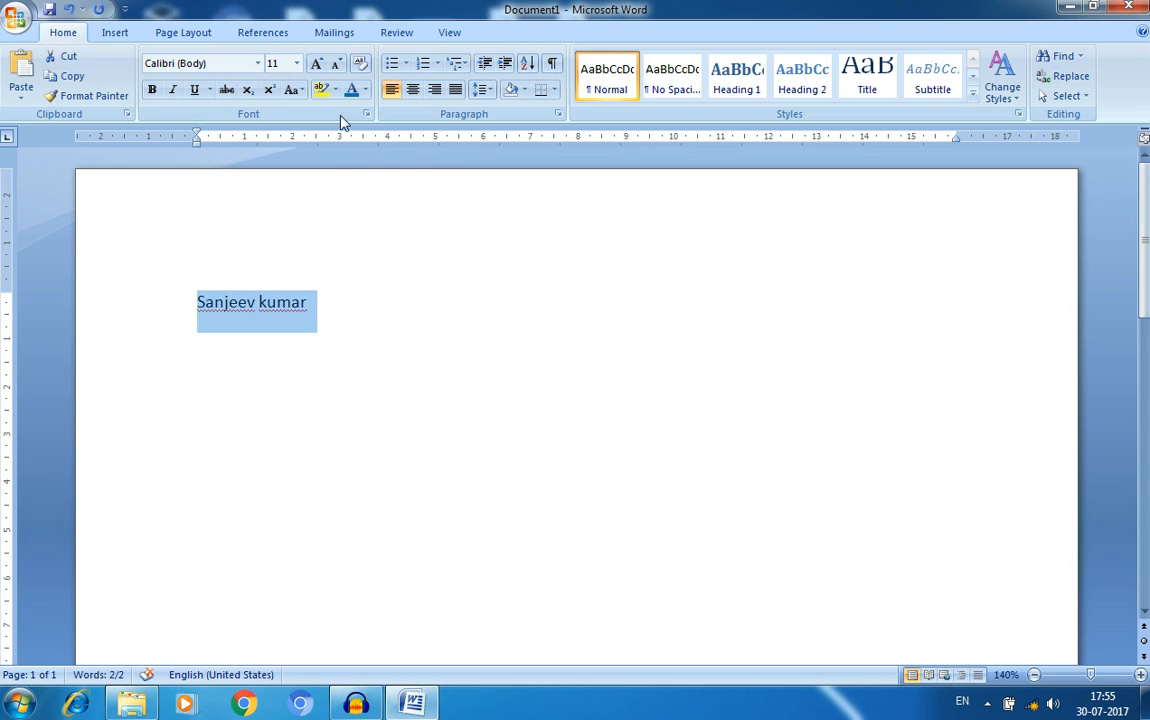
click(336, 90)
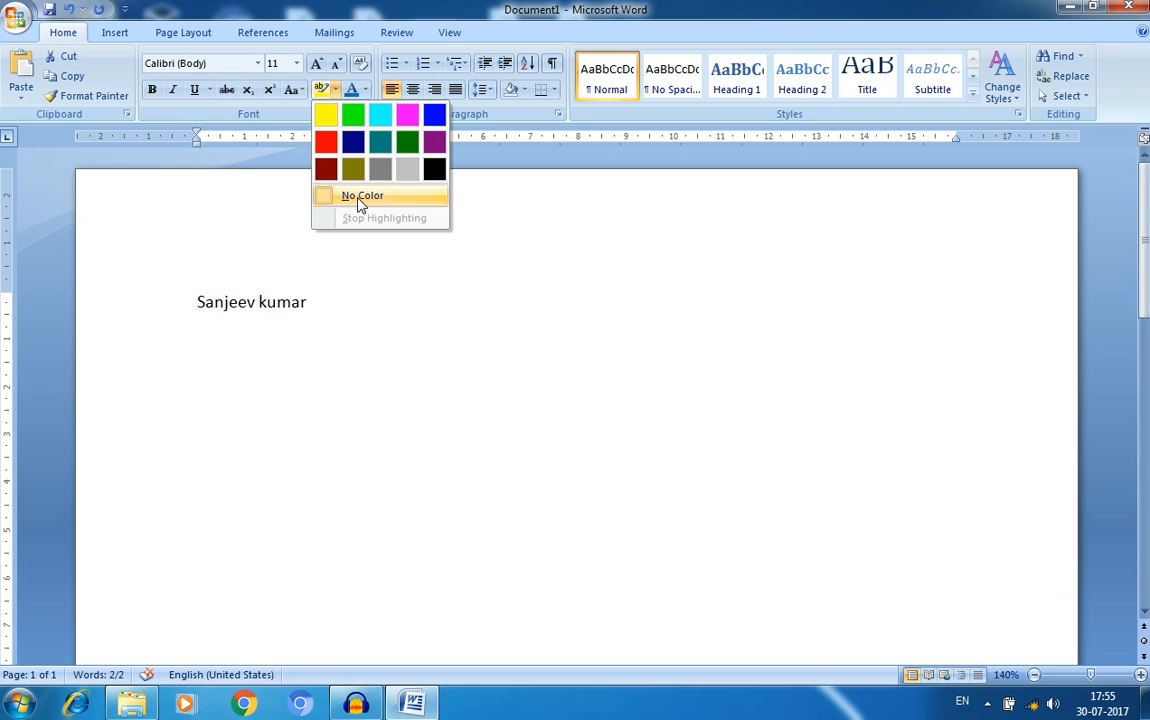
click(365, 329)
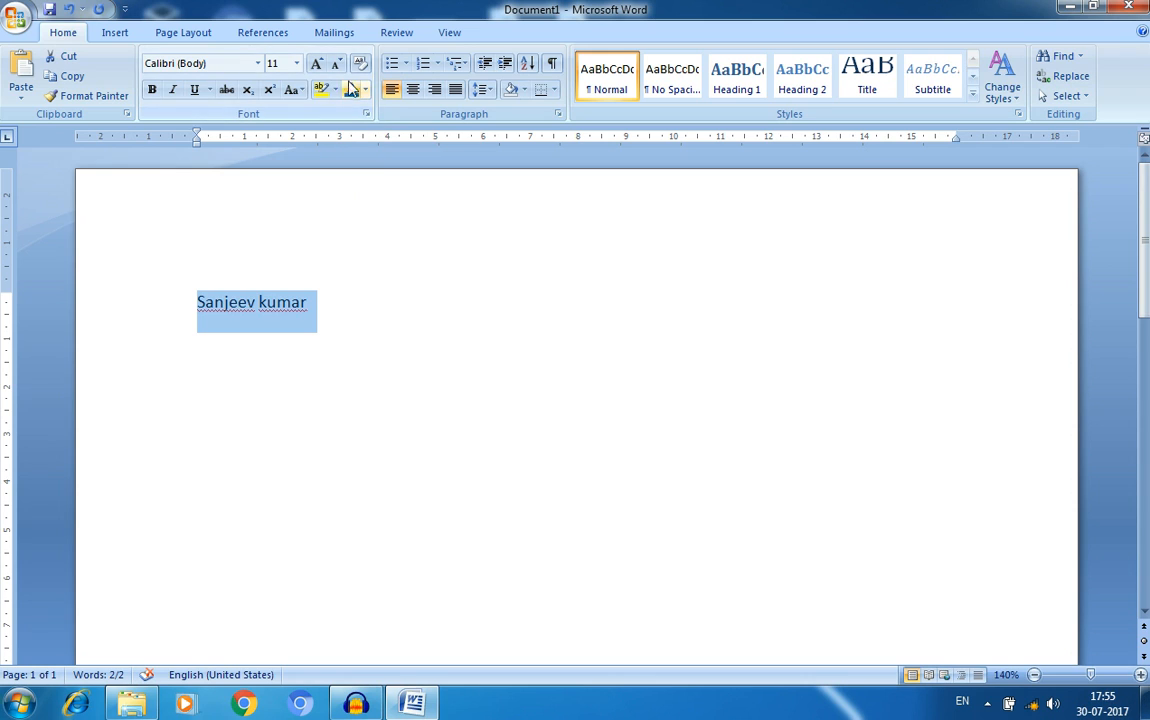